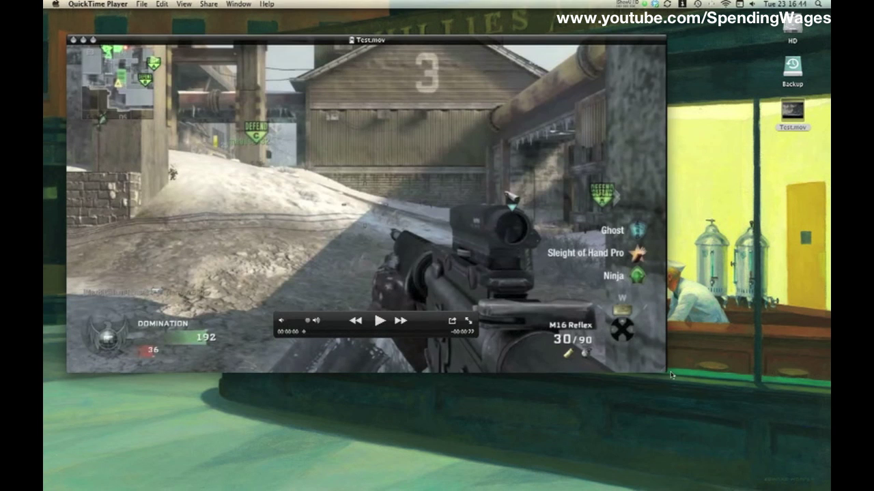
Shrink the Test.mov QuickTime playback window to a much smaller size while it plays
left_click_drag(665, 372, 425, 227)
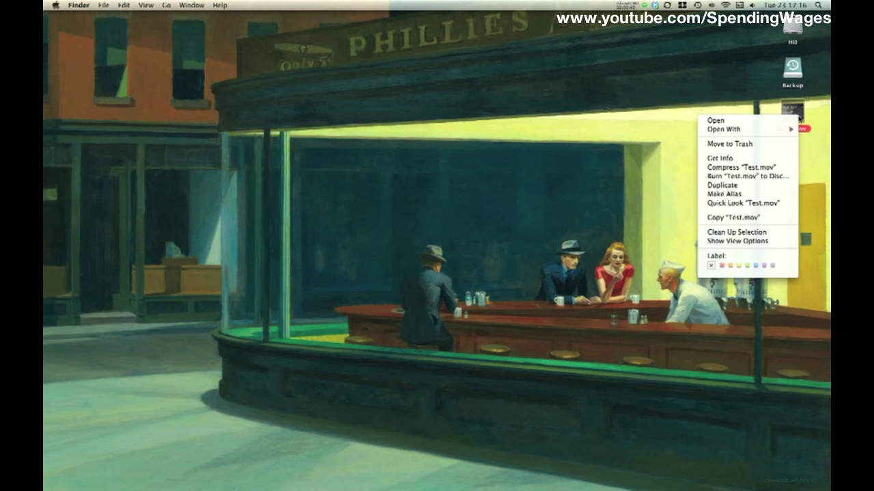
Show Test.mov's Get Info details (21.5 MB, 1280 × 720 H.264)
left_click(757, 163)
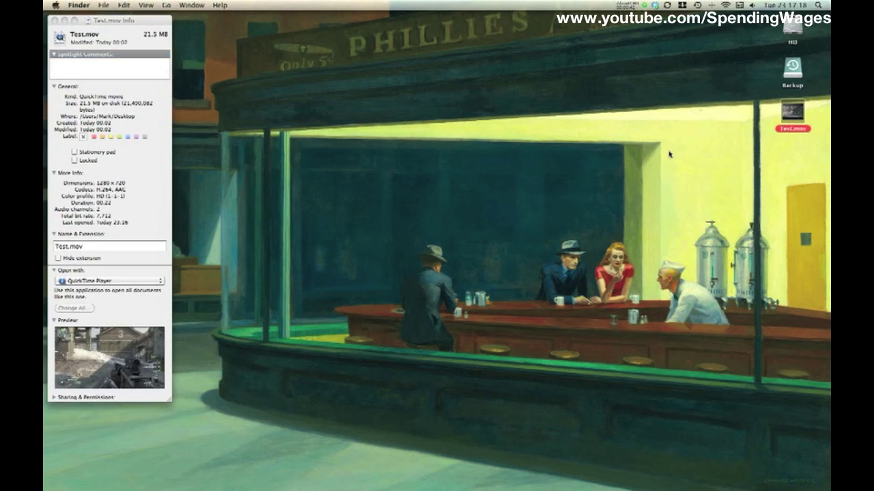
left_click(128, 28)
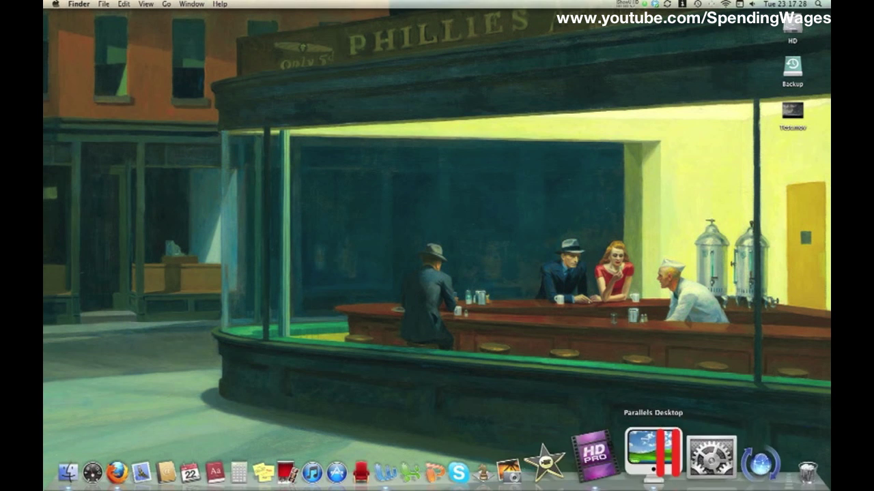
Launch iMovie and view its About window showing version 9.0.2
left_click(600, 481)
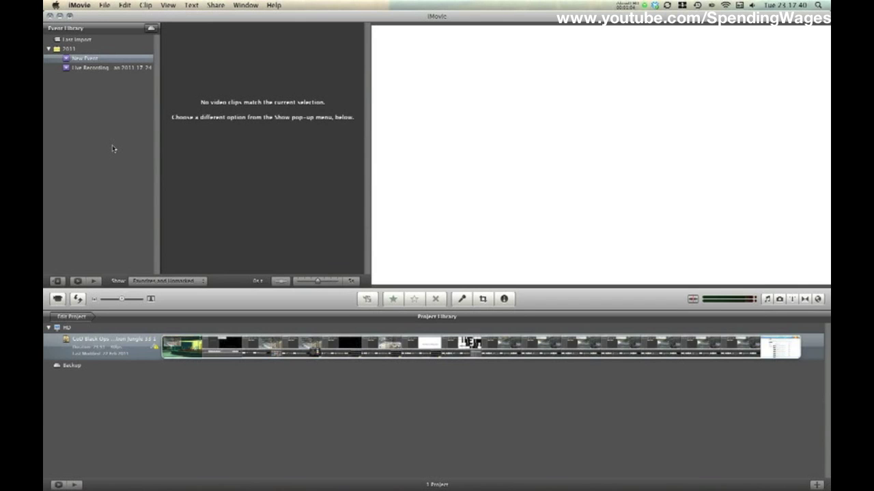
left_click(79, 6)
left_click(86, 17)
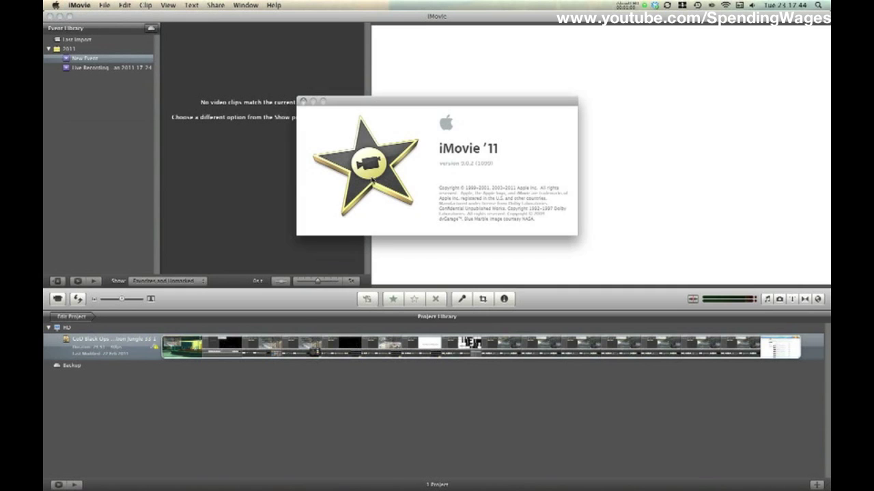
left_click(304, 102)
Run Check for Updates and dismiss the up-to-date notice
left_click(79, 6)
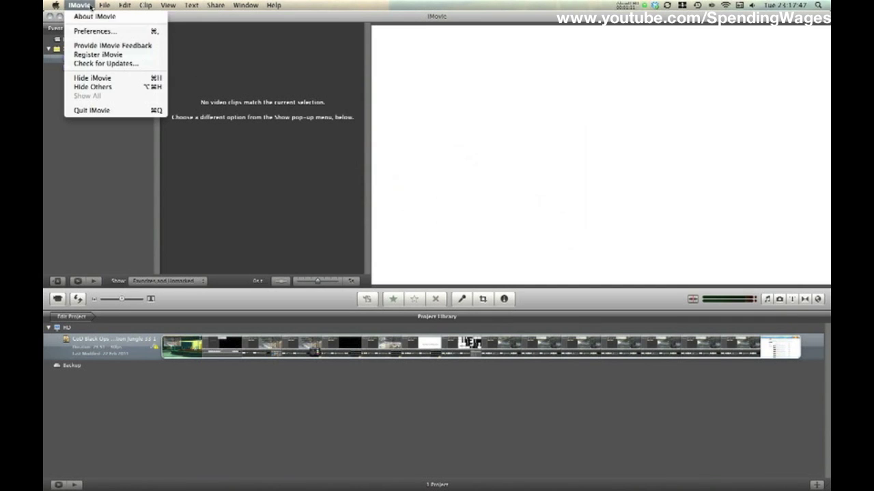
left_click(112, 64)
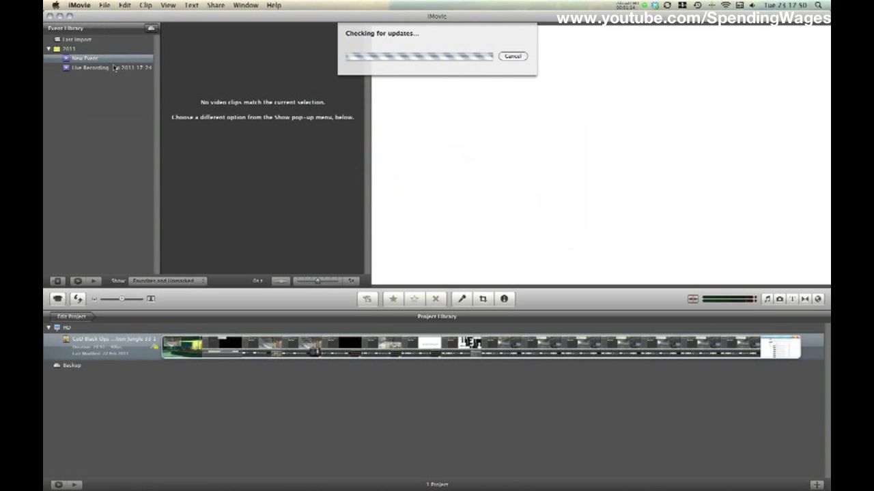
left_click(536, 110)
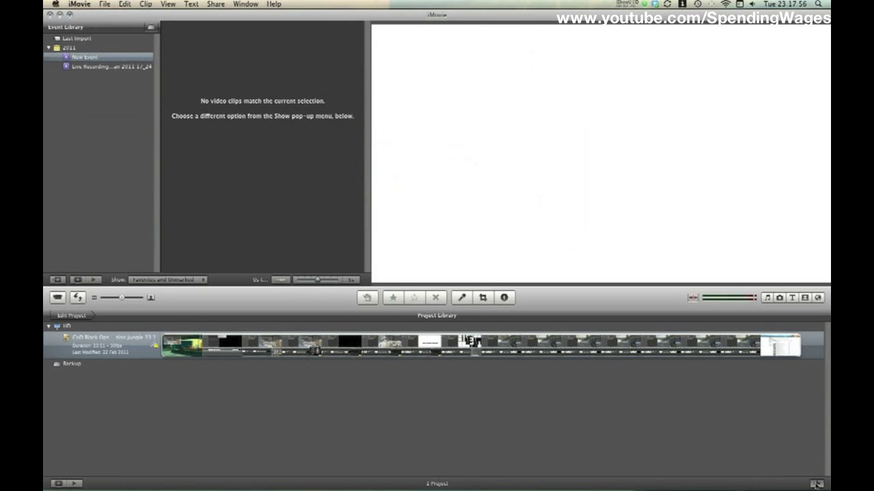
Create a new empty project named 'Test'
key("super+n")
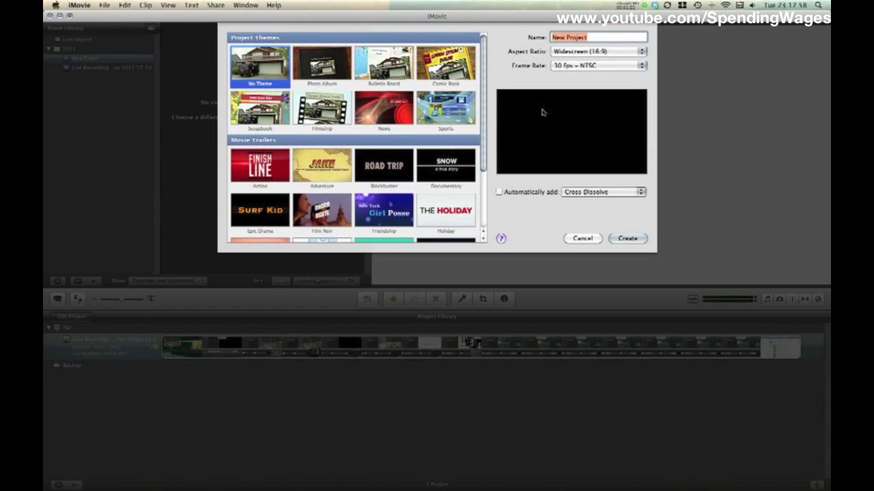
type("Test")
left_click(620, 239)
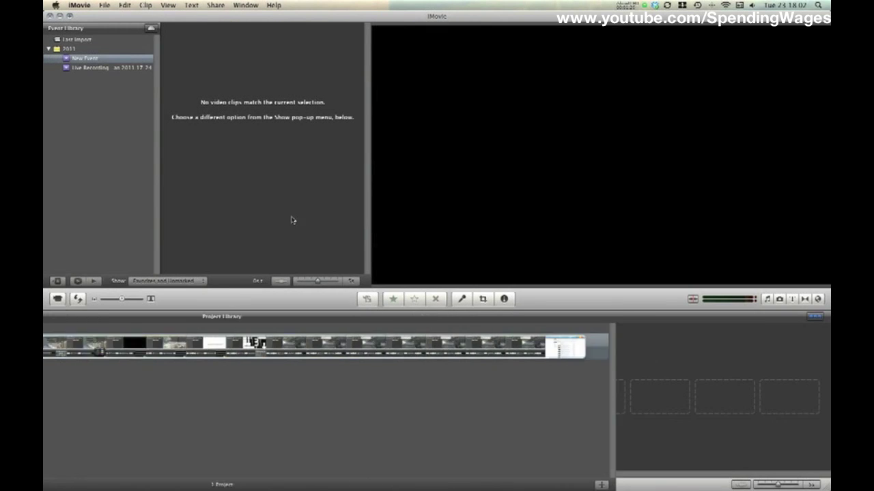
Import Test.mov from disk into the New Event
left_click(109, 9)
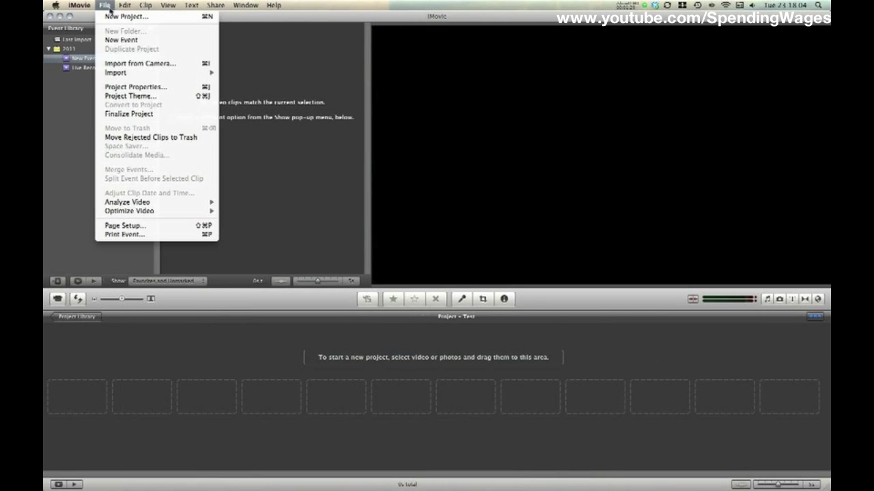
mouse_move(134, 74)
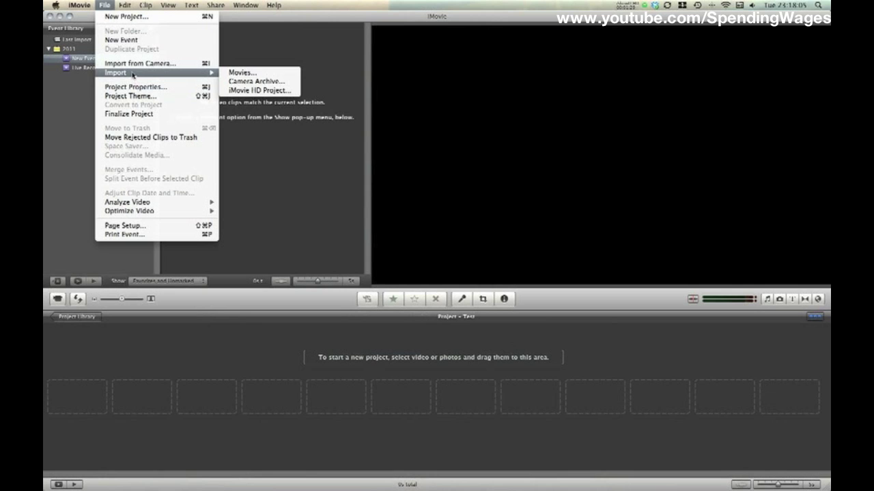
left_click(244, 75)
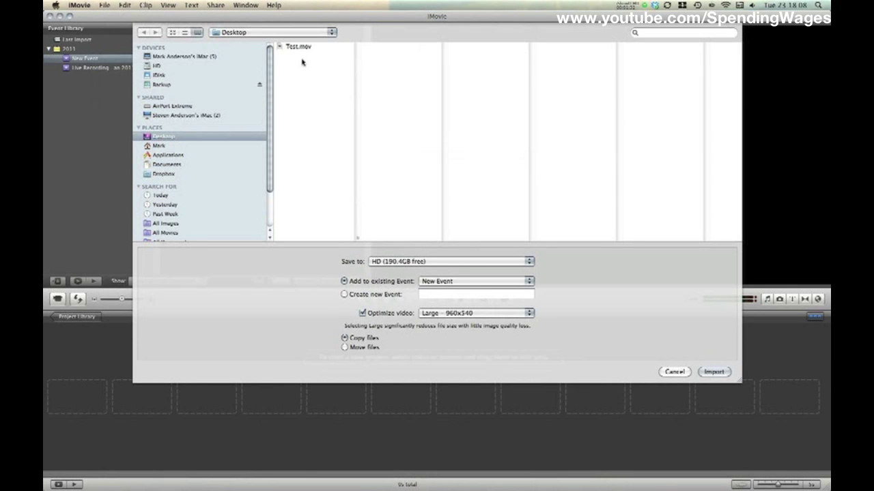
left_click(299, 48)
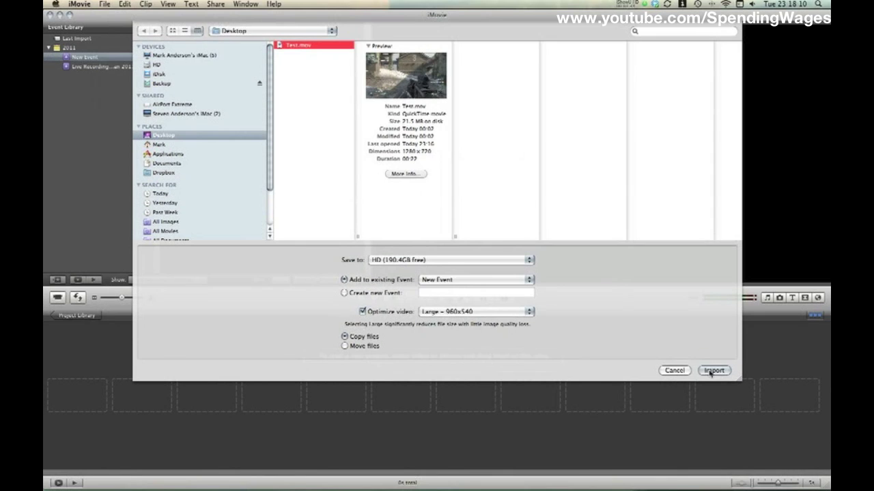
left_click(709, 372)
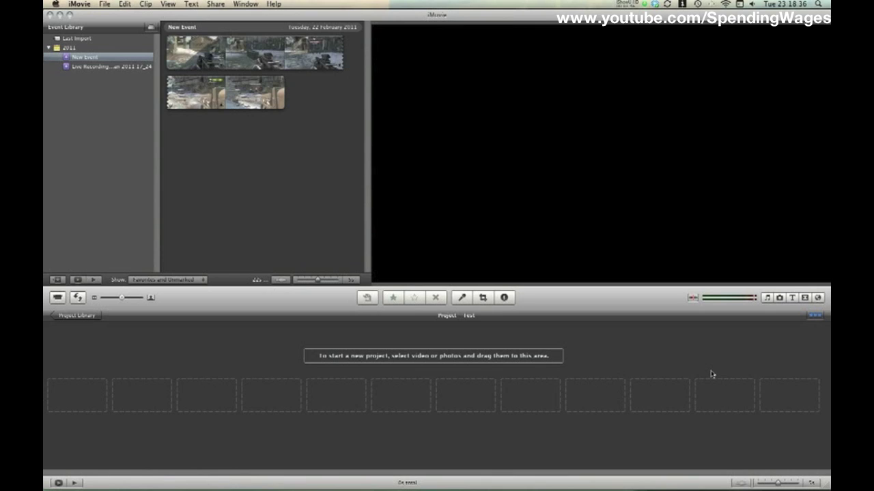
Open the Test project and add the entire second event clip to its timeline
left_click(77, 316)
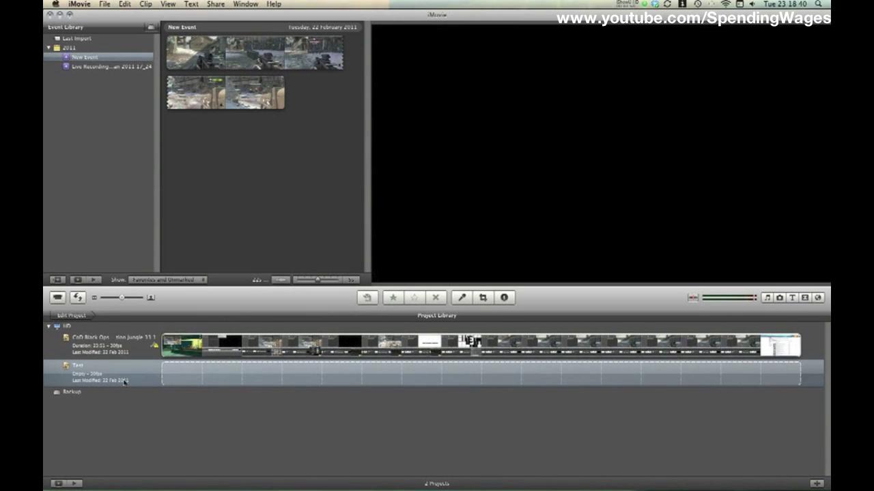
double_click(123, 382)
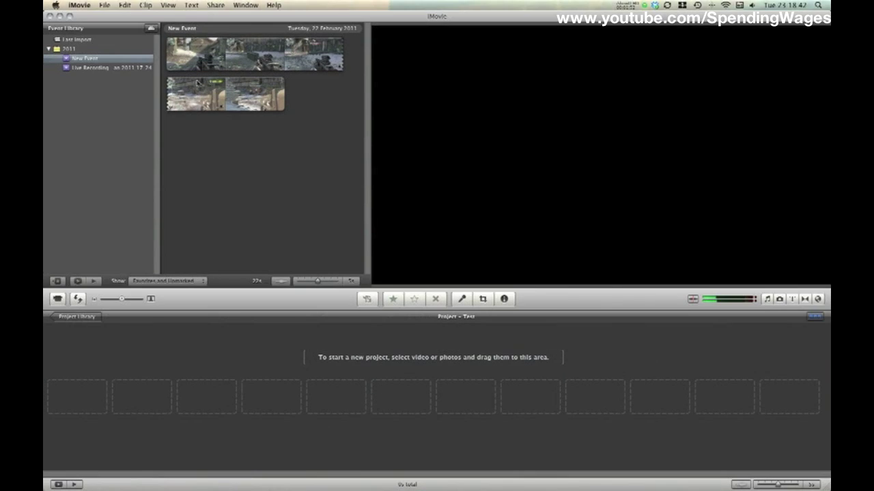
left_click(197, 82)
right_click(186, 84)
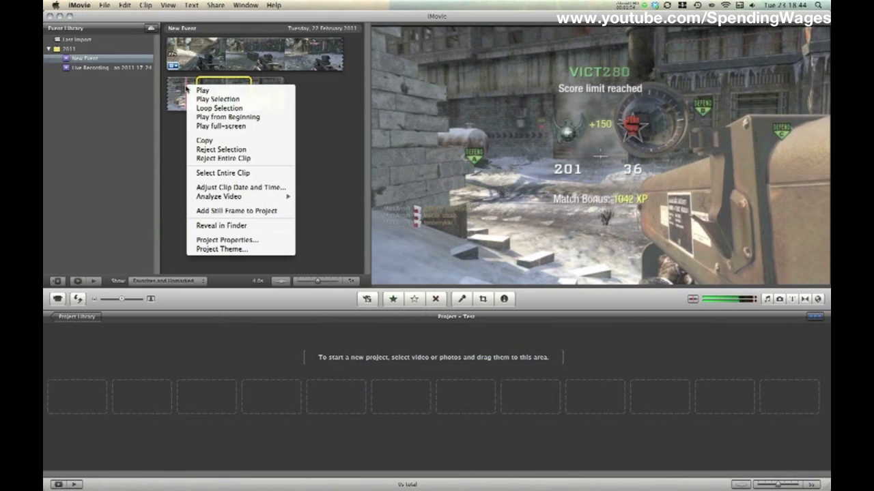
left_click(256, 177)
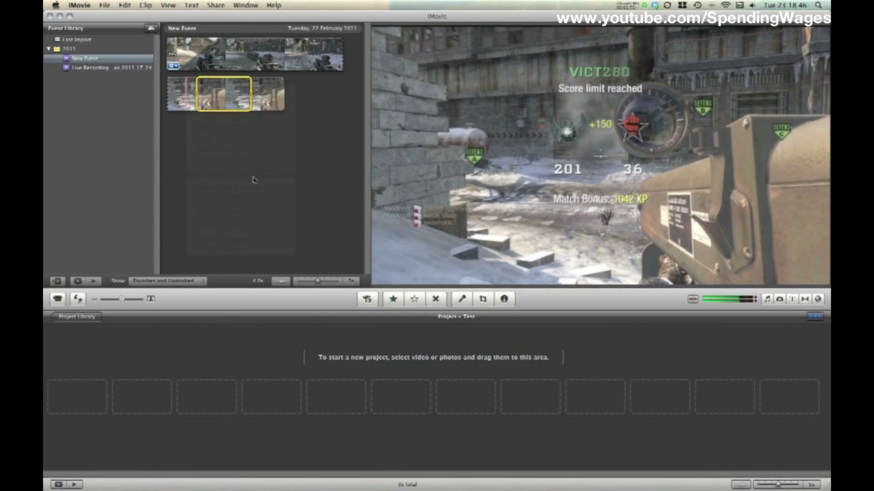
left_click_drag(230, 96, 240, 389)
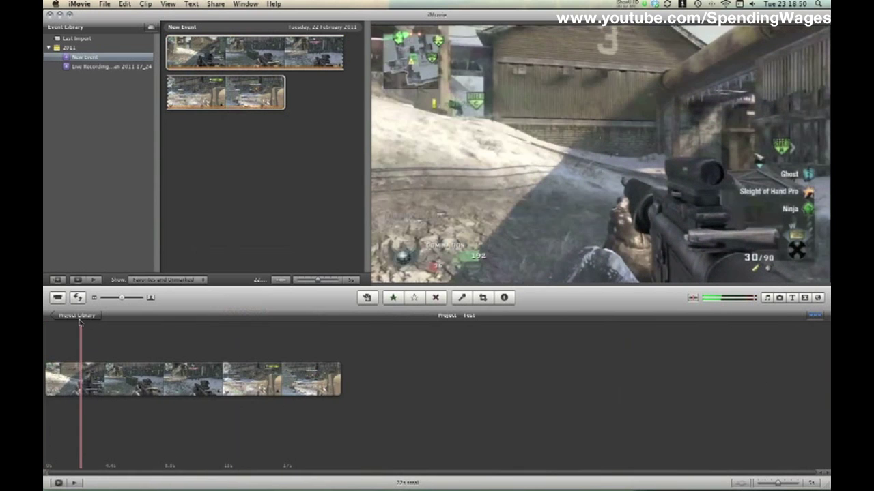
Reopen the Test project timeline from the project list and show the music browser
left_click(76, 316)
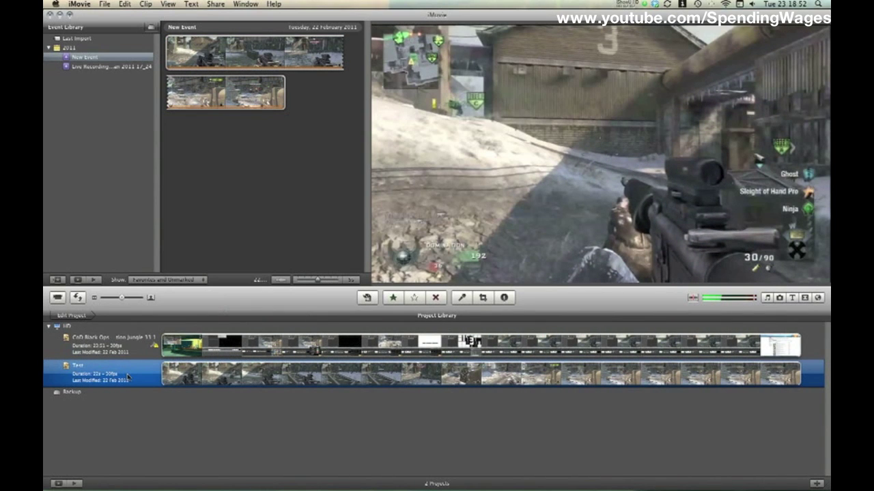
double_click(419, 372)
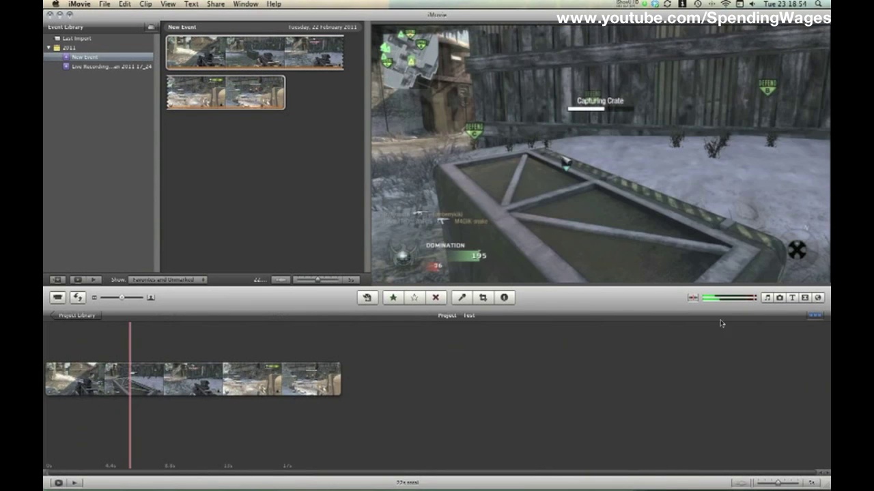
left_click(768, 299)
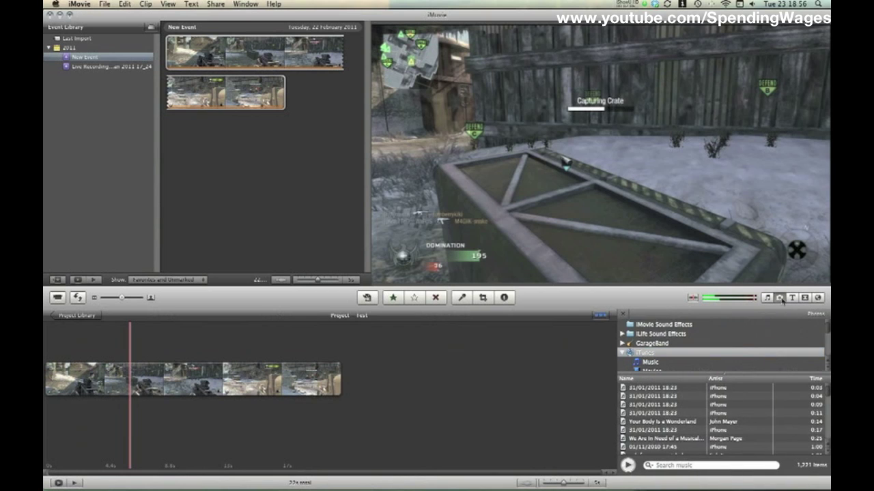
Place a White background clip at the start of the project and play it back
left_click(780, 298)
left_click(792, 298)
left_click(804, 299)
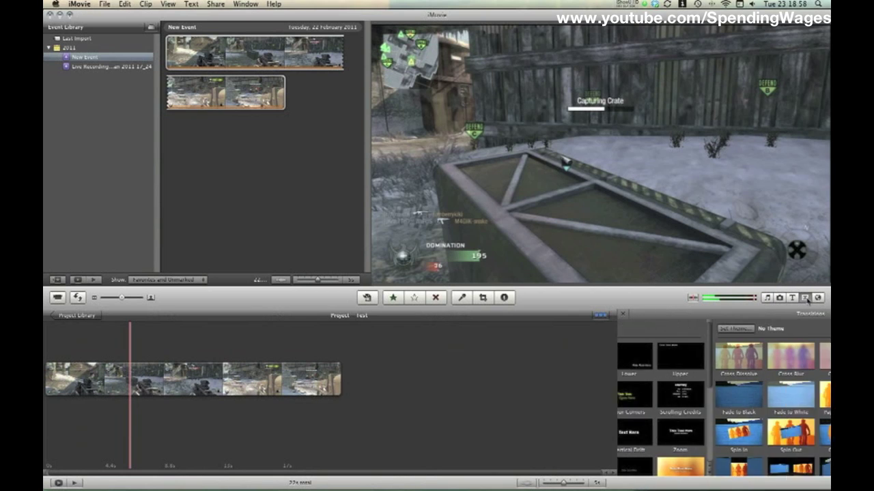
left_click(817, 299)
scroll(754, 372, "down", 10)
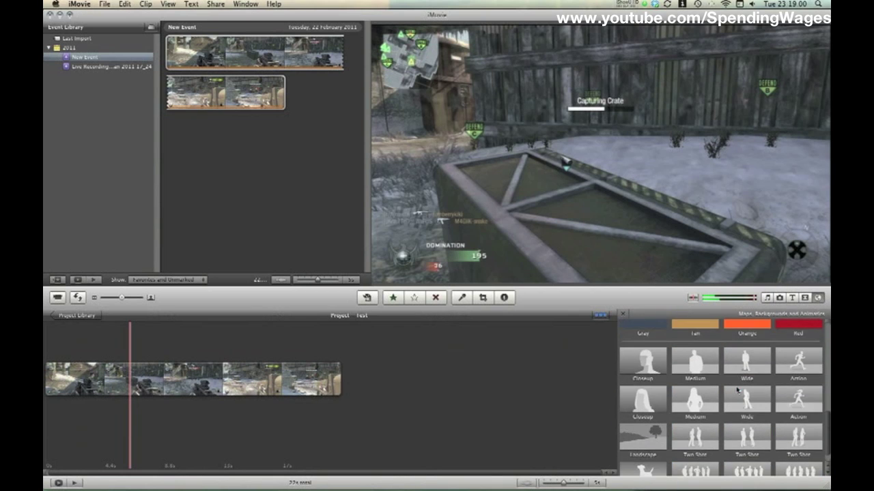
scroll(728, 388, "up", 2)
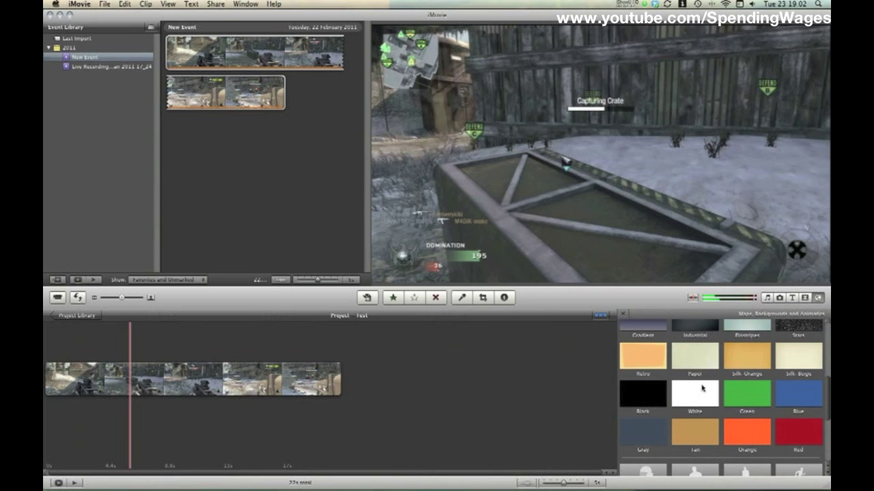
left_click_drag(702, 387, 65, 408)
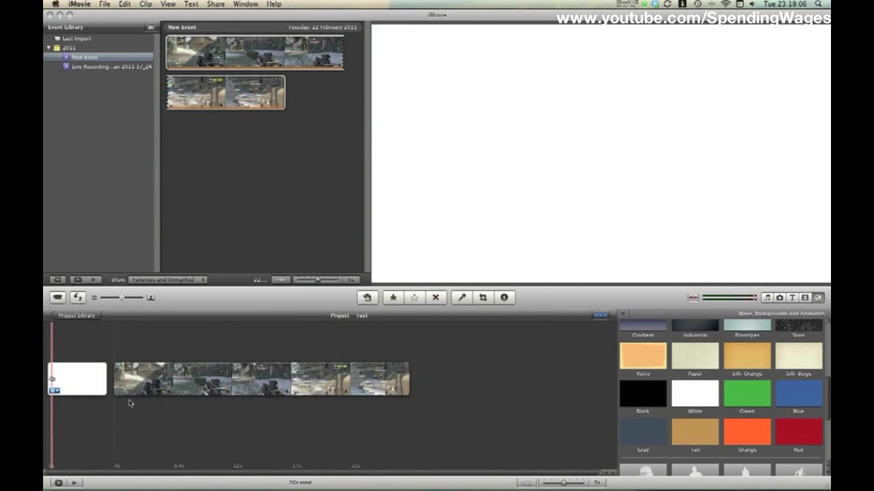
key("space")
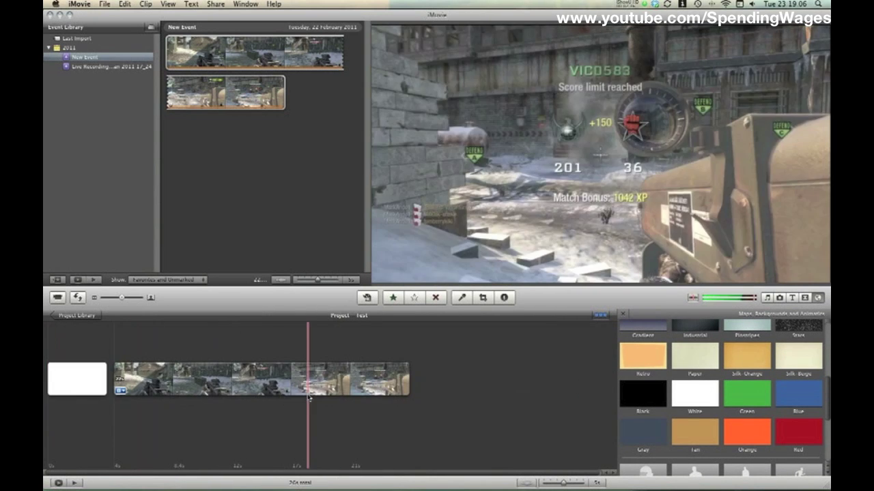
Scroll the iPhoto photos browser to find the Є screenshot
left_click(779, 298)
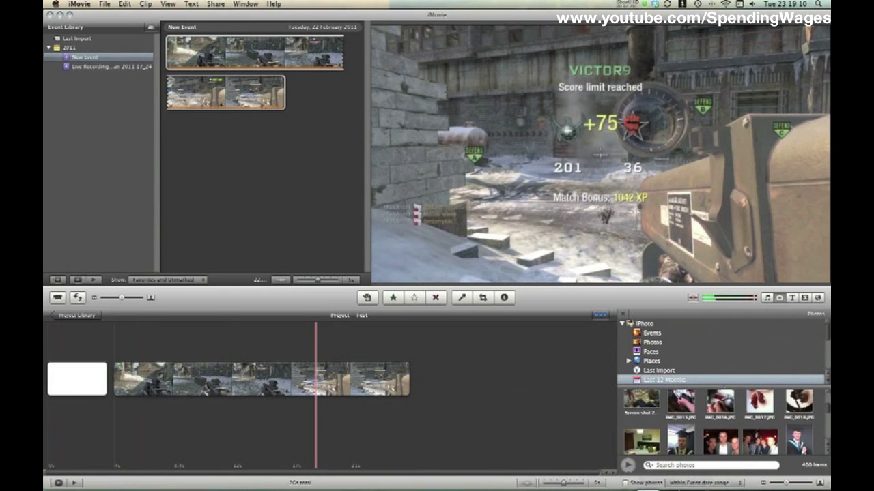
mouse_move(688, 471)
scroll(687, 397, "down", 5)
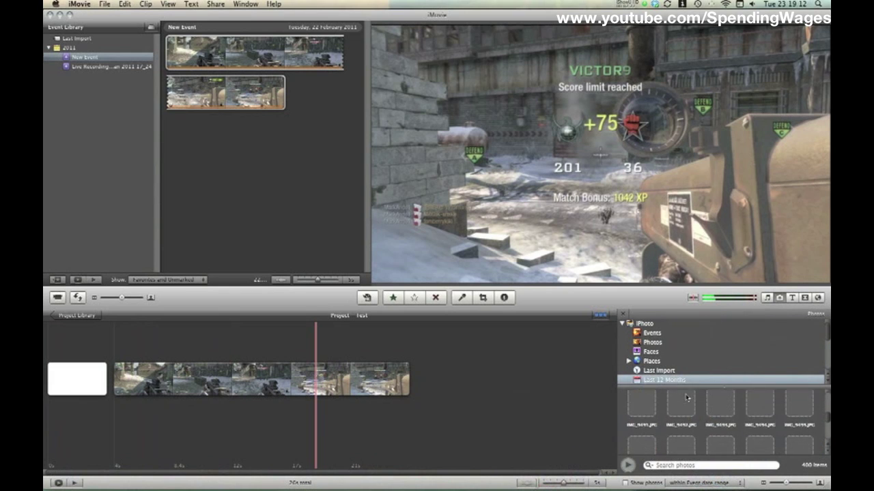
scroll(687, 397, "down", 5)
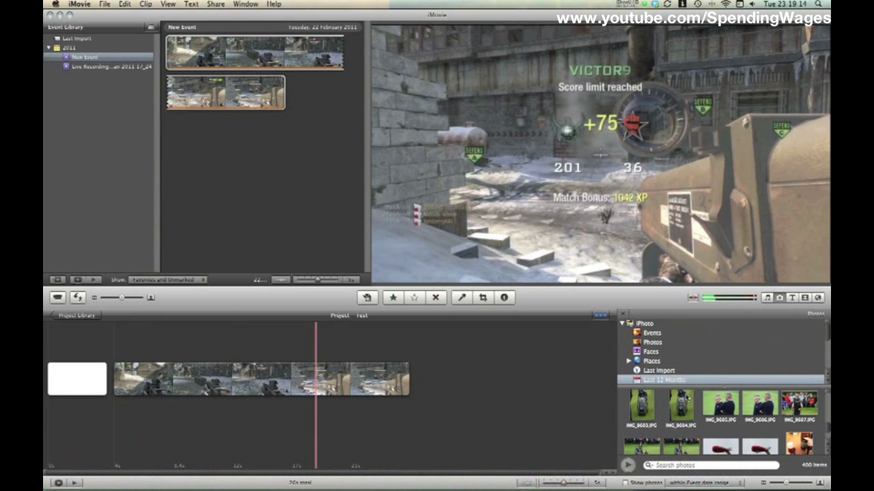
scroll(687, 397, "down", 8)
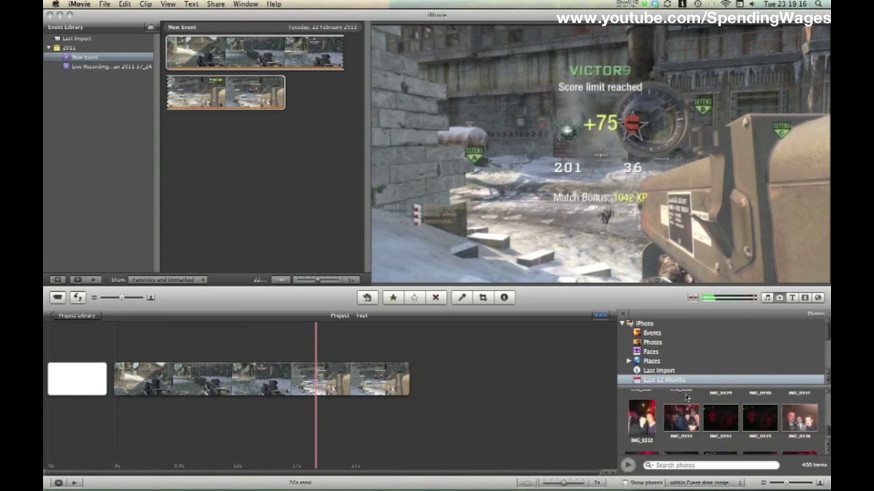
scroll(688, 398, "up", 3)
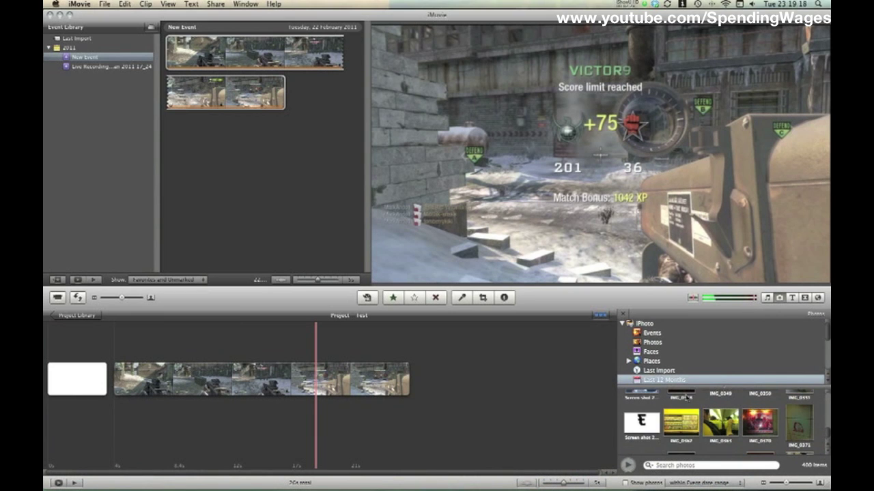
Add the Є screenshot at both timeline ends and Black background last; select the gameplay clip's first part
left_click_drag(632, 425, 104, 362)
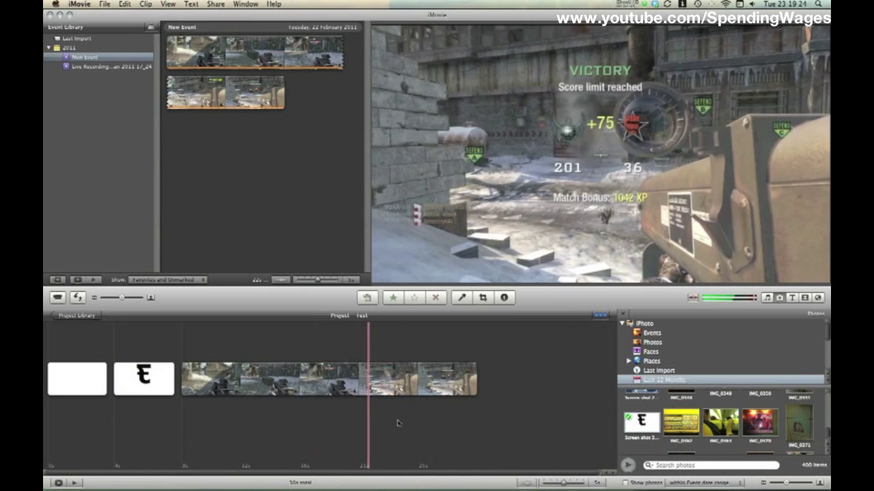
left_click_drag(641, 423, 522, 376)
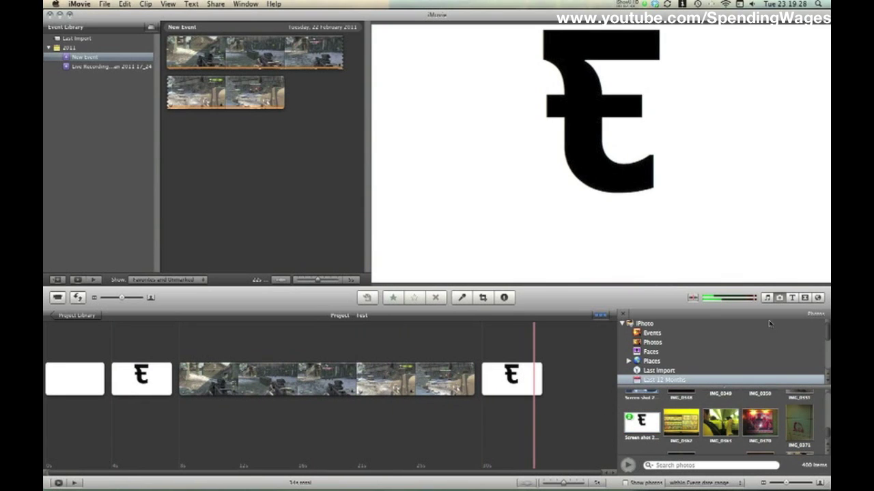
left_click(819, 298)
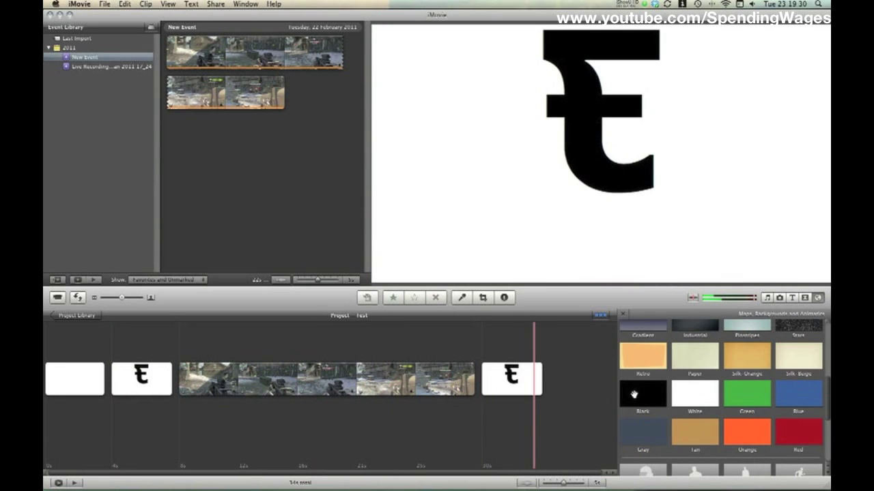
left_click_drag(633, 395, 577, 379)
left_click(442, 380)
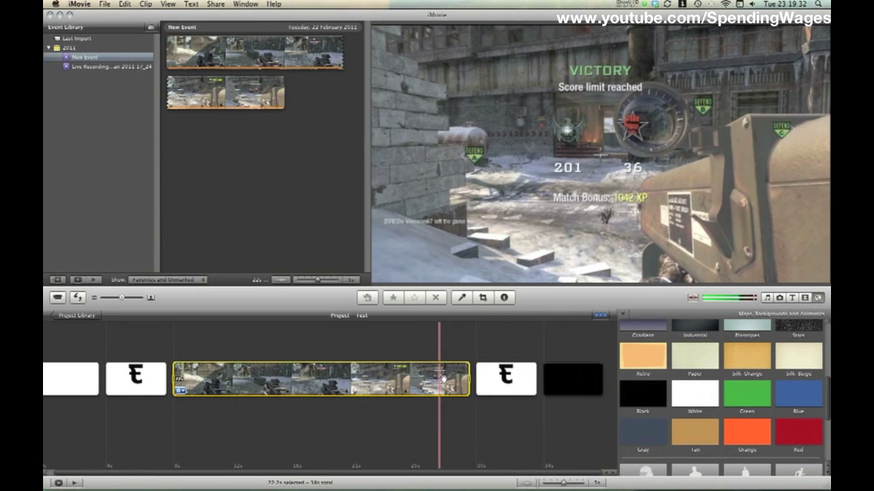
left_click_drag(469, 379, 313, 377)
Split the gameplay clip at the selection and insert a White background between the halves
right_click(304, 377)
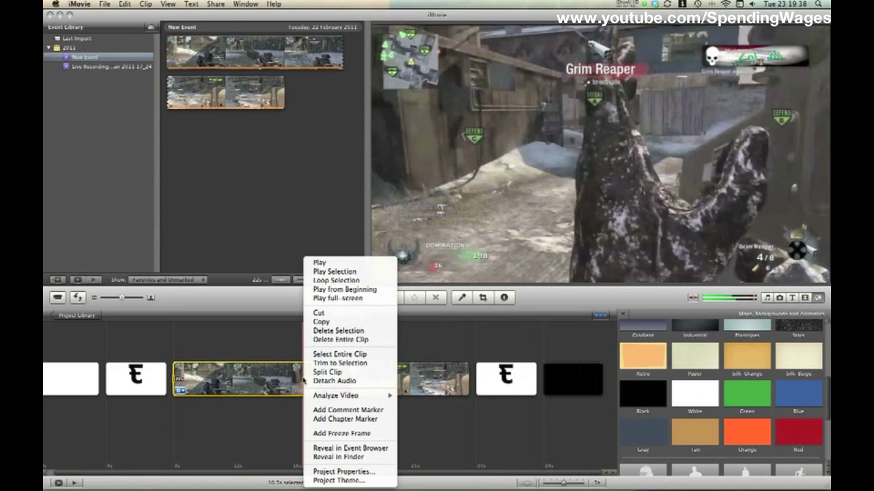
left_click(338, 372)
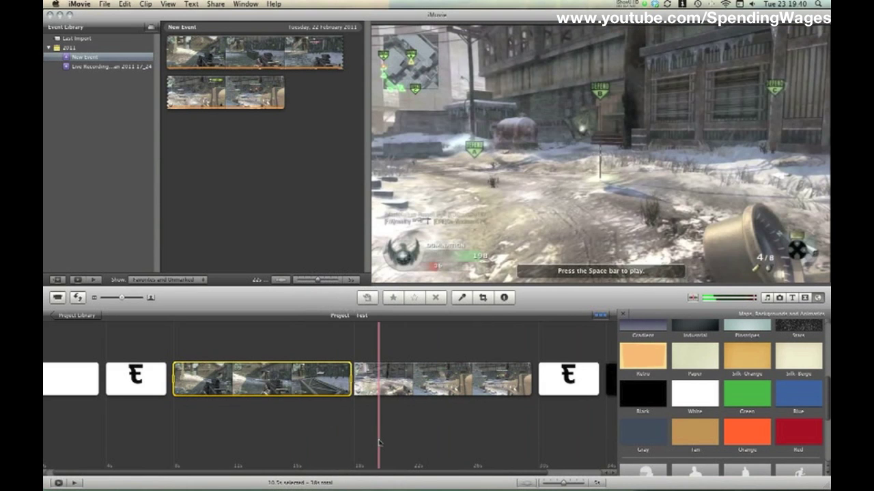
left_click(376, 430)
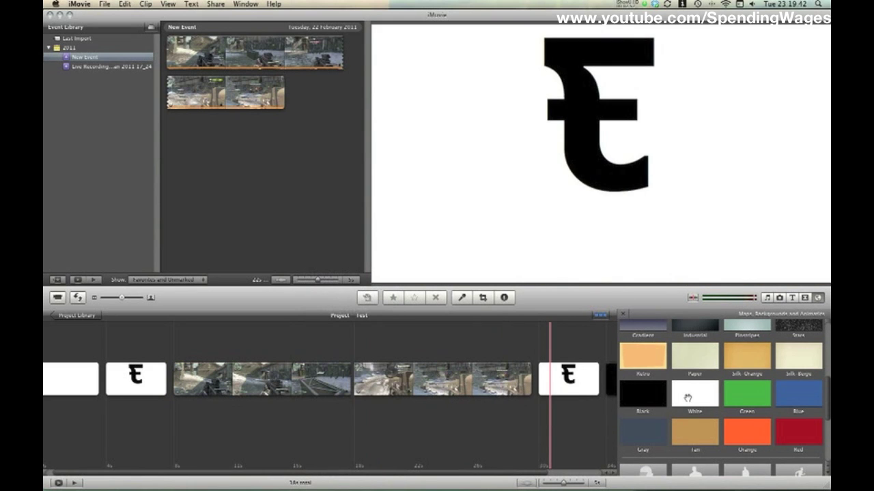
left_click_drag(688, 398, 362, 372)
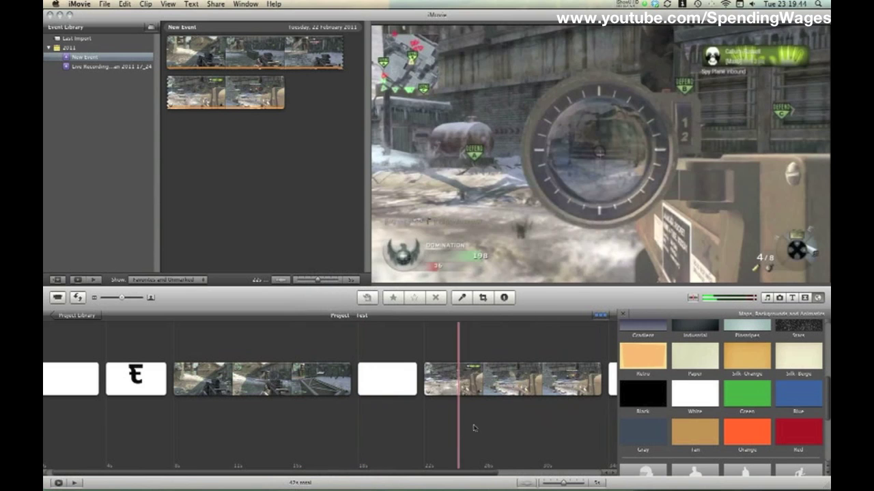
left_click(805, 298)
Add Cross Dissolve around the white clip, Mosaic after the second gameplay clip, and Fade to Black before the end
left_click_drag(745, 355, 358, 380)
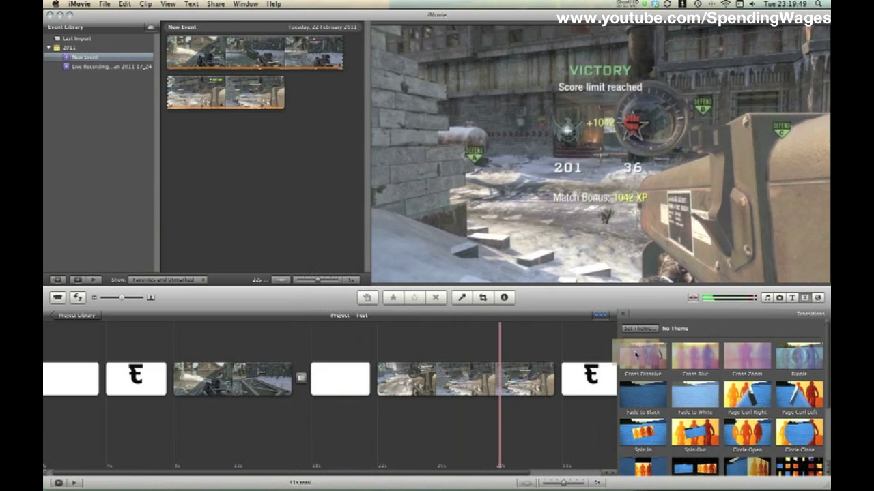
left_click_drag(635, 354, 375, 379)
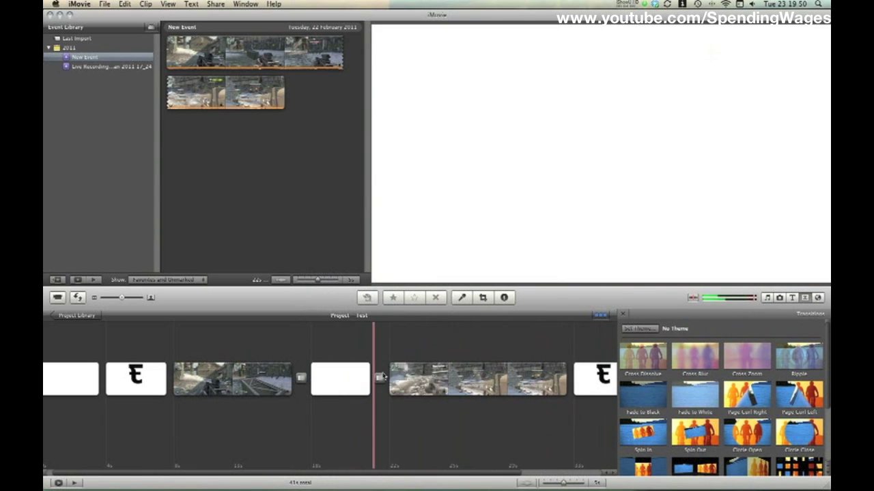
scroll(524, 451, "right", 3)
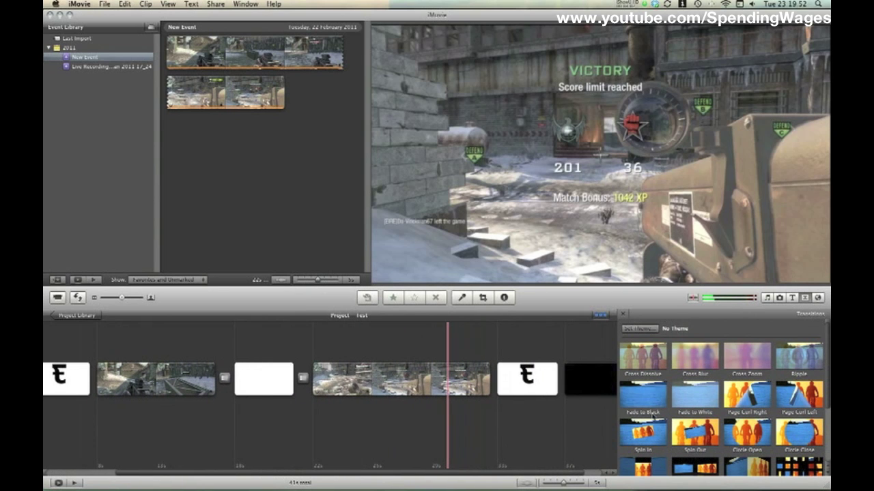
left_click_drag(799, 466, 493, 375)
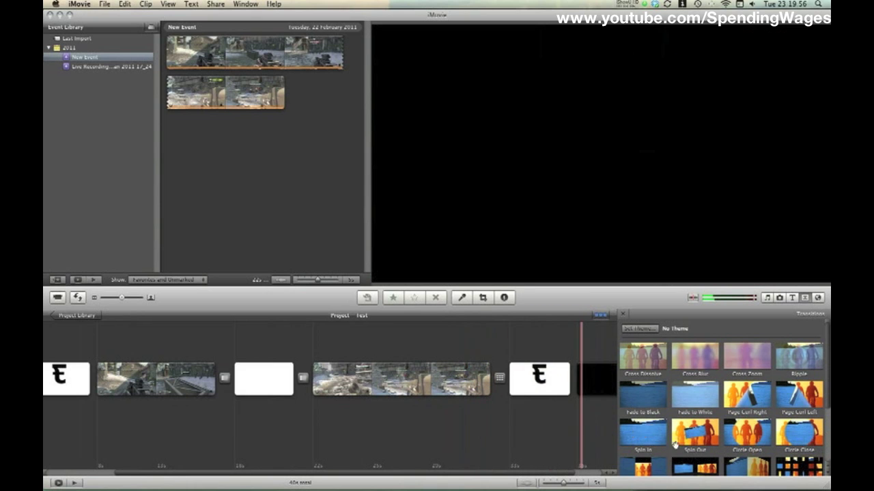
left_click_drag(638, 396, 584, 379)
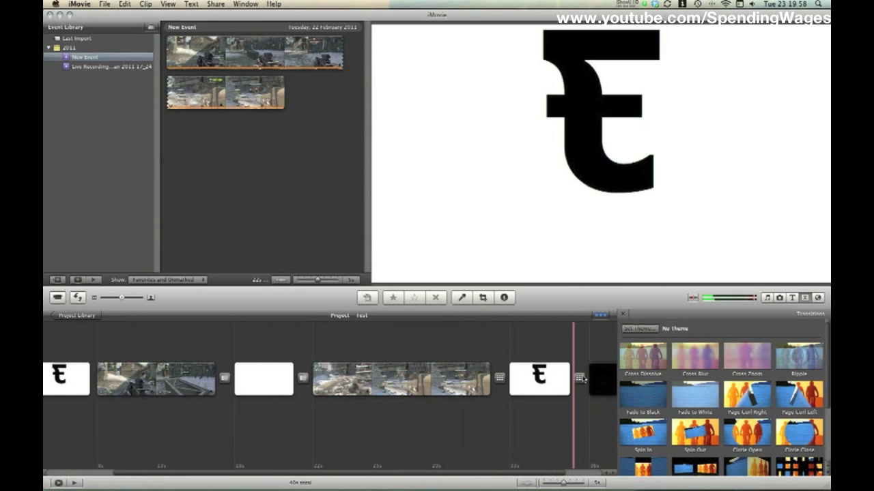
Add transitions after the first Є clip and between the two opening clips
scroll(580, 379, "left", 3)
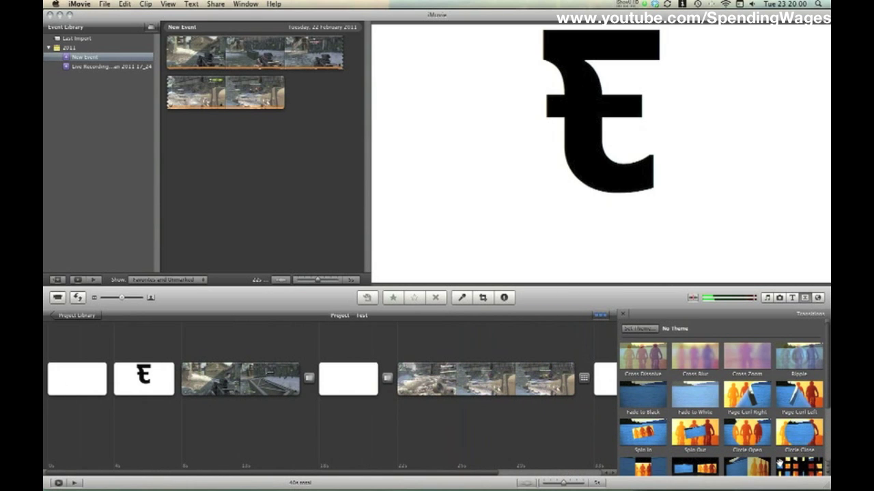
left_click_drag(779, 464, 183, 379)
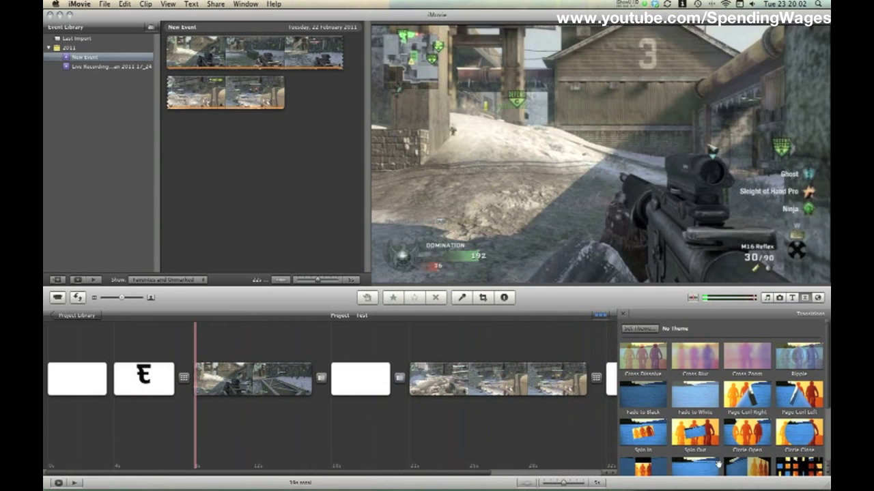
left_click_drag(798, 467, 117, 377)
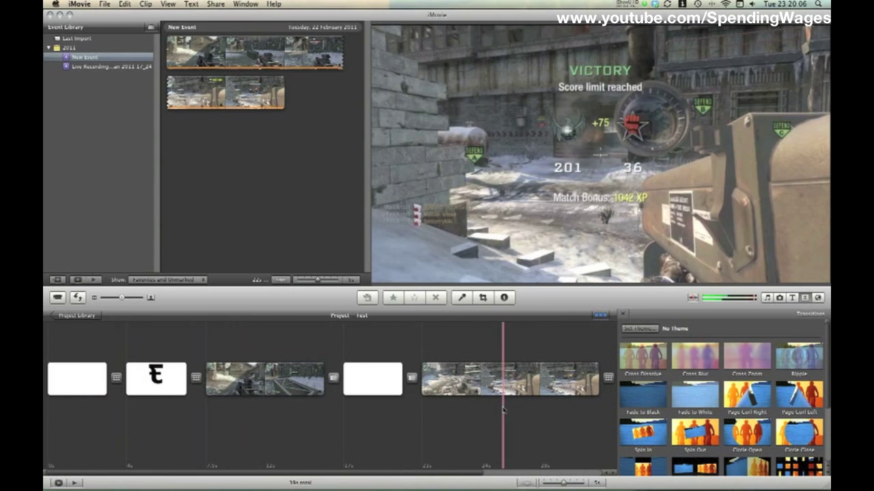
left_click(795, 299)
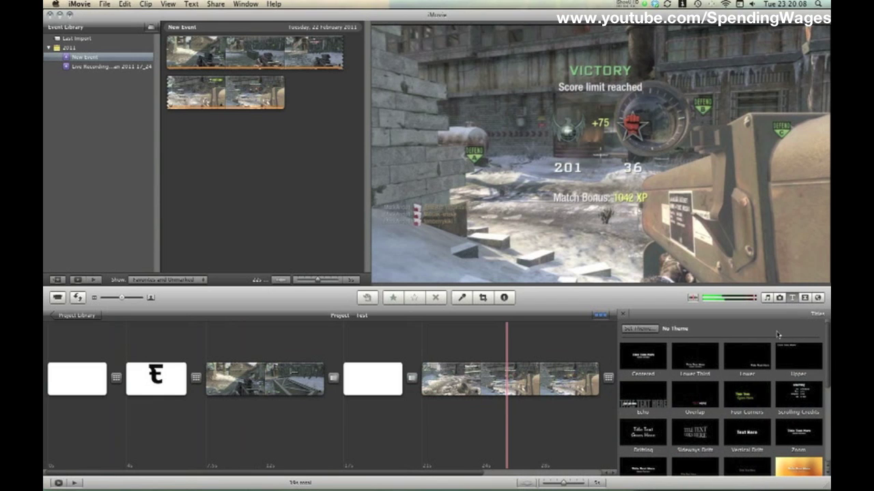
Add 'Title Text Here' Upper titles over the last and first gameplay clips
left_click_drag(792, 360, 528, 376)
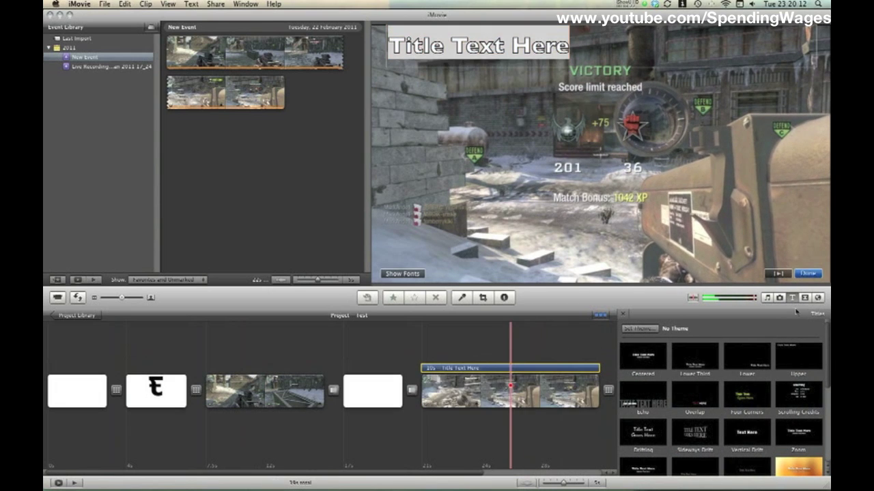
left_click(809, 274)
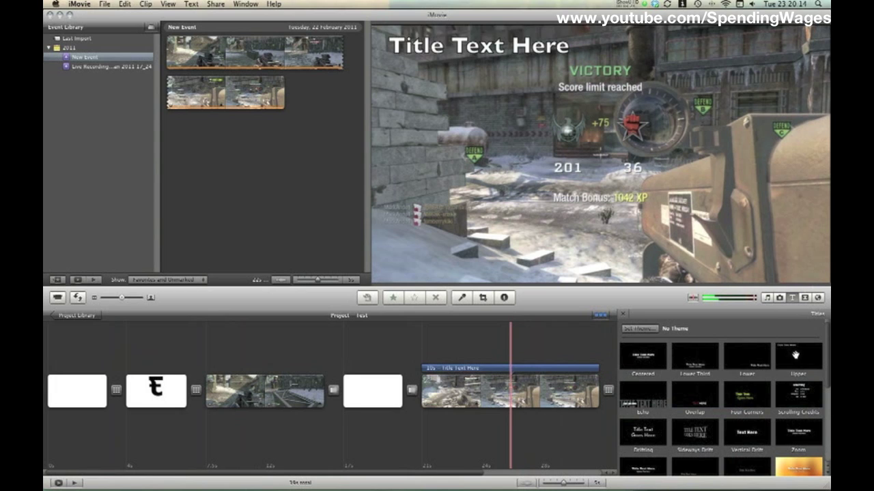
left_click_drag(796, 353, 273, 386)
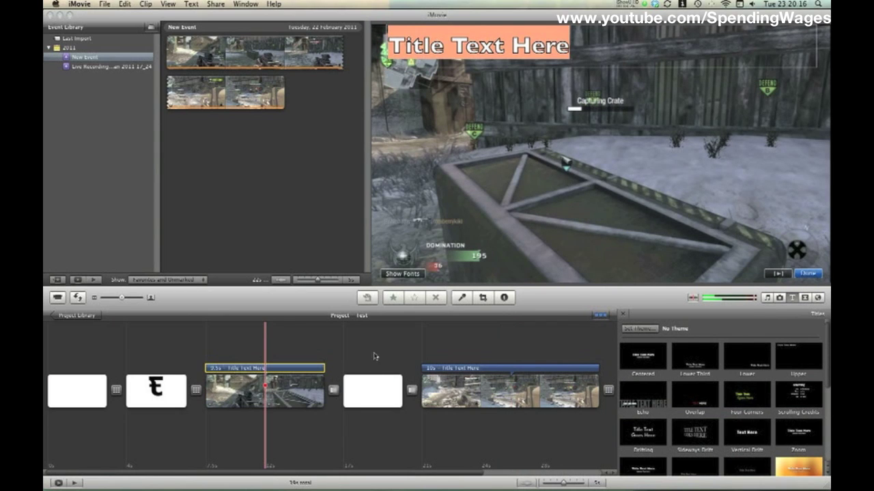
left_click(809, 275)
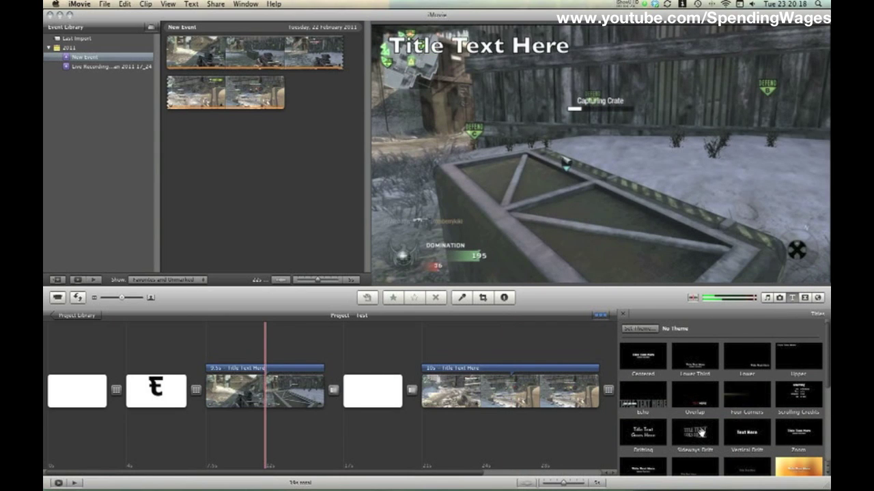
Title the white background clip, then reopen the first gameplay title to choose its font
left_click_drag(680, 467, 373, 389)
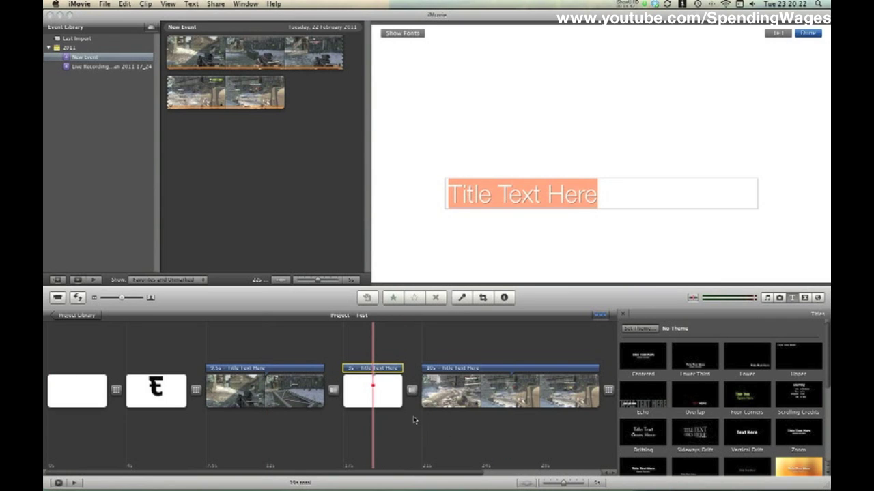
left_click(808, 35)
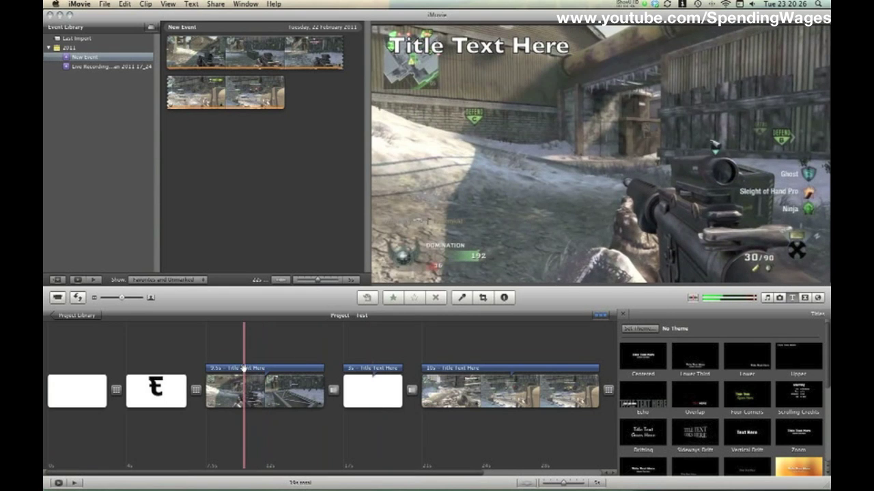
left_click(244, 368)
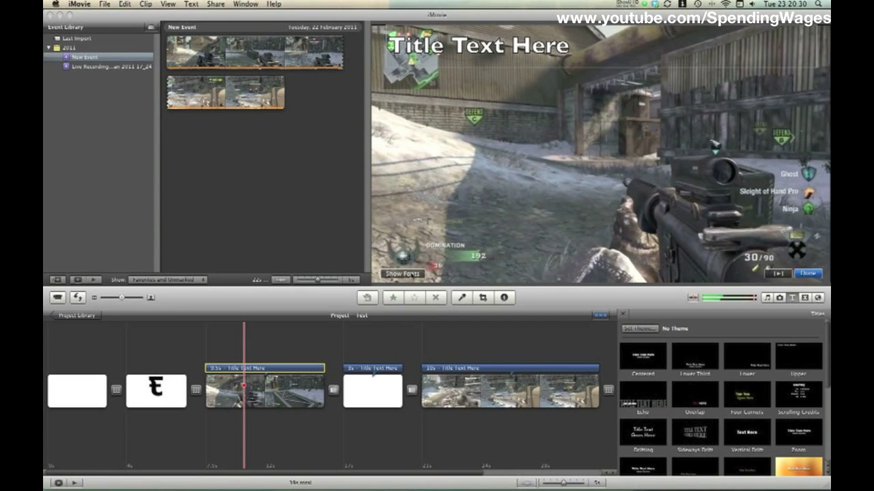
left_click(408, 276)
Style the first gameplay title in Helvetica Neue, size 9, right-aligned and outlined
left_click(657, 301)
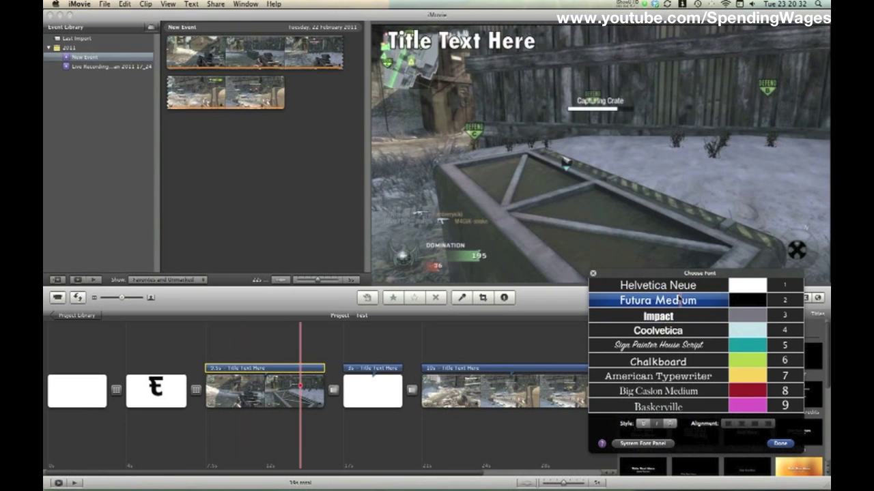
left_click(686, 287)
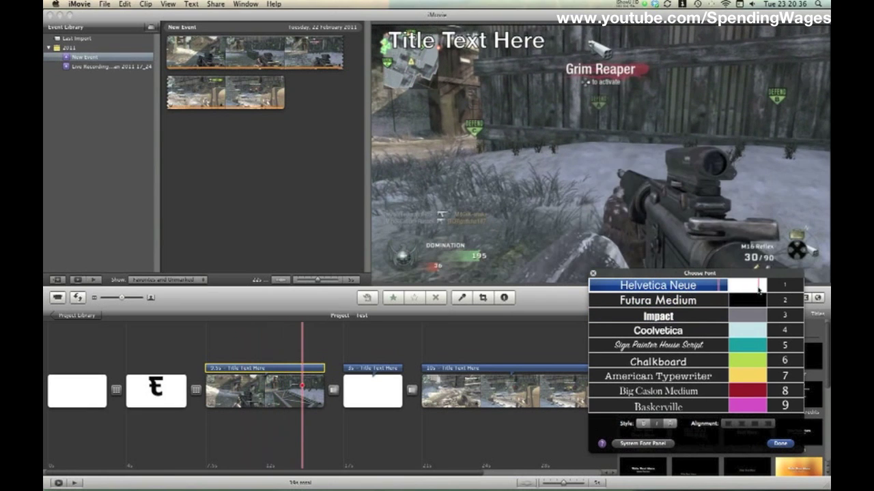
left_click(785, 406)
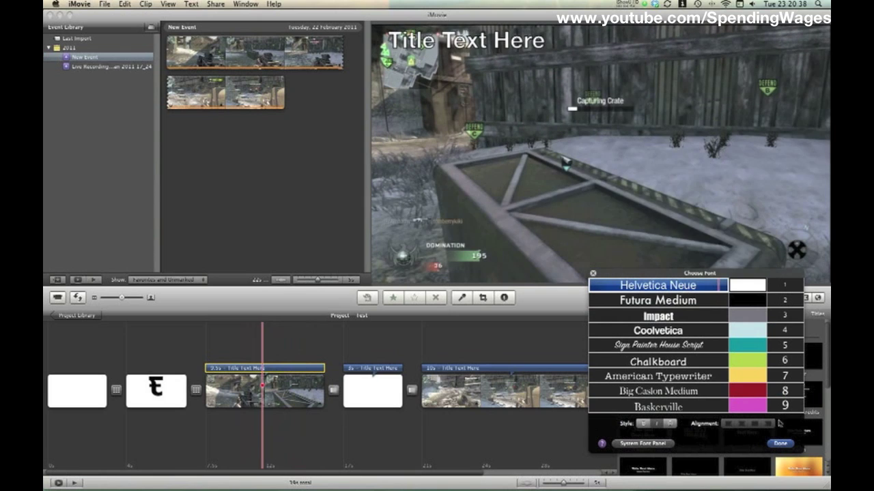
left_click(769, 424)
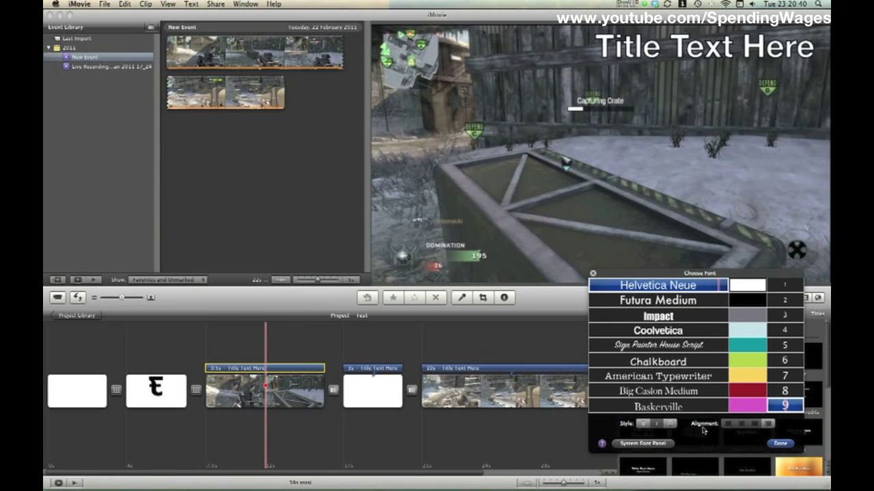
left_click(670, 425)
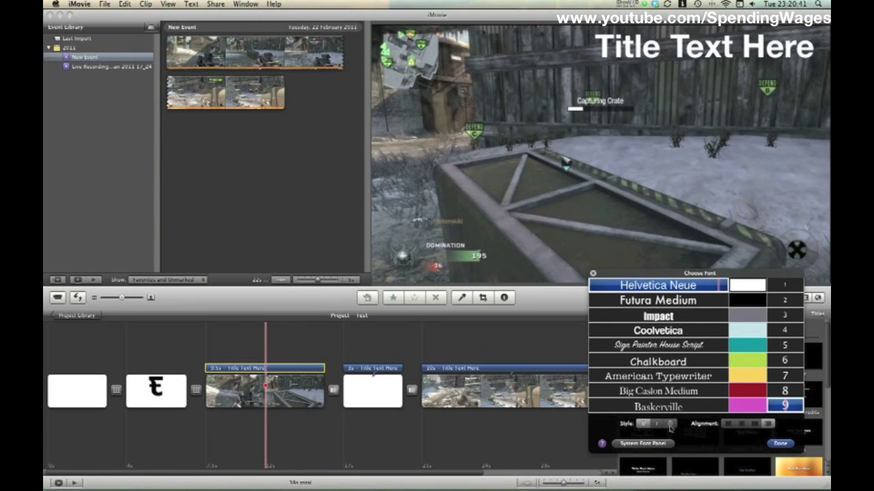
left_click(780, 444)
left_click(651, 44)
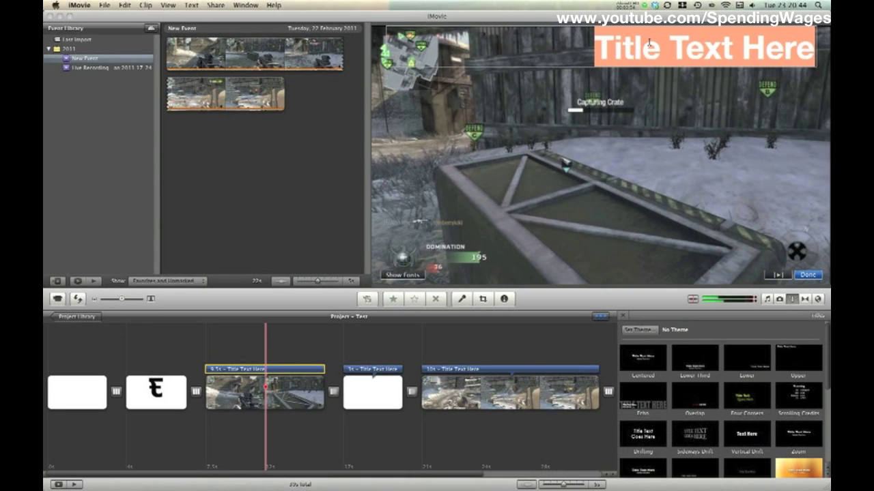
key("super+minus")
key("super+minus")
key("super+minus")
key("super+minus")
key("super+minus")
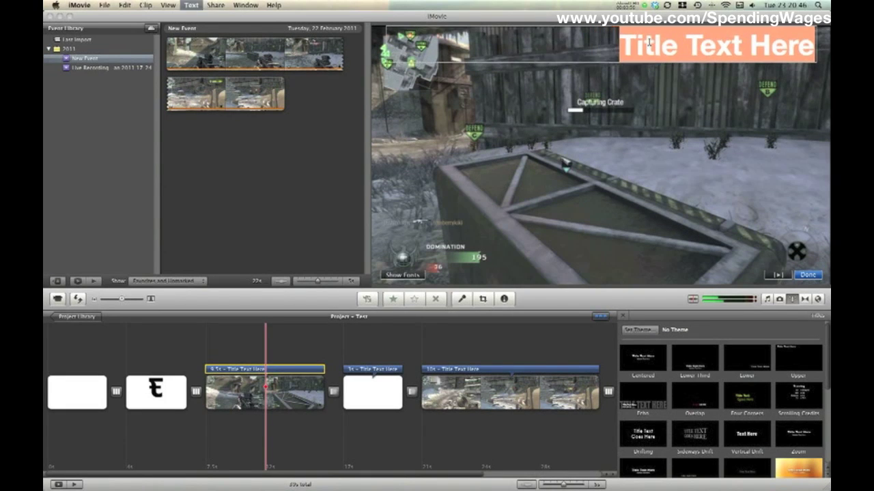
key("super+minus")
key("super+minus")
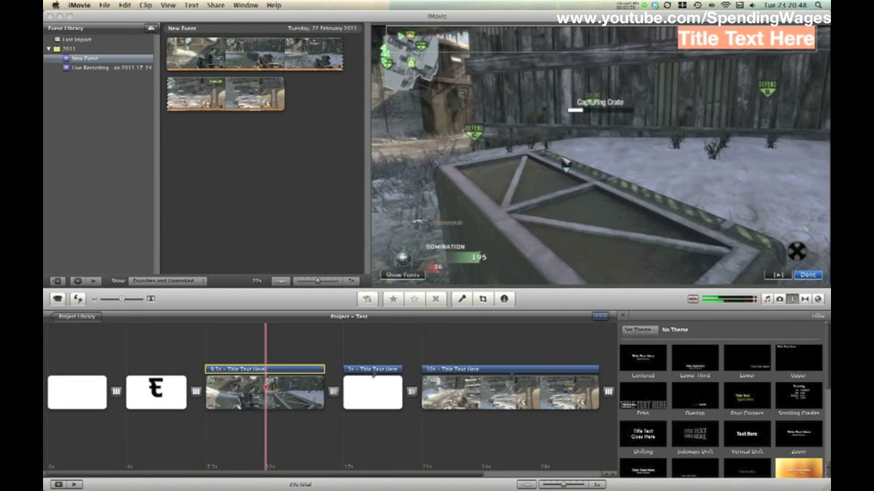
type("www")
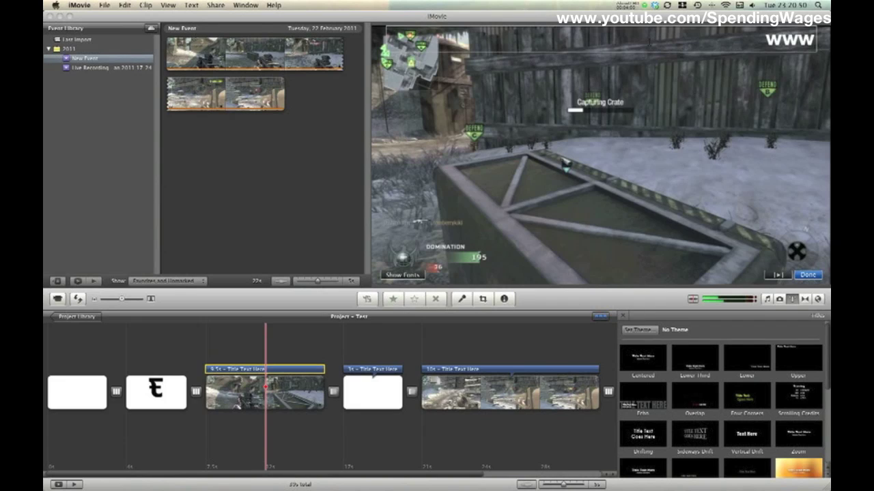
type(".")
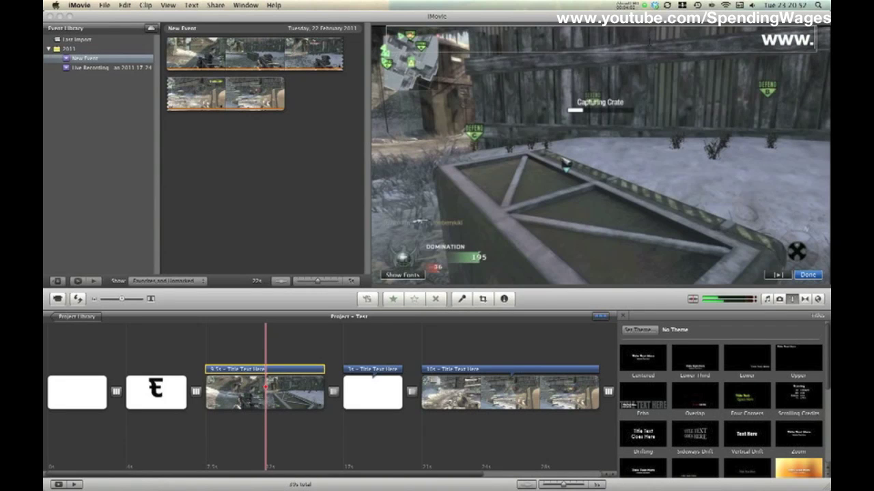
type("youtube.c")
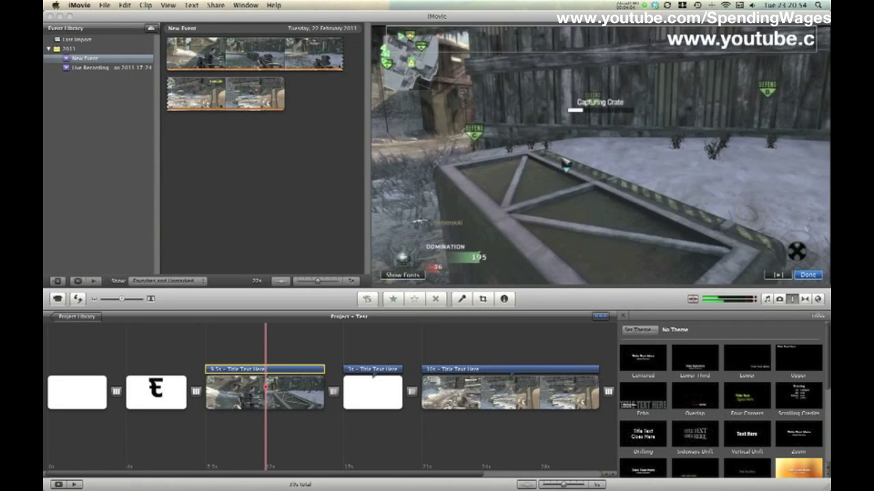
type("om/")
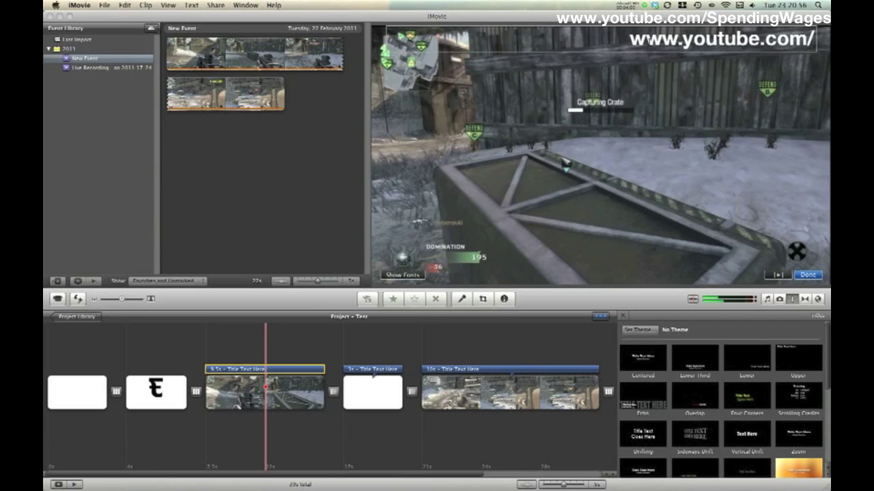
type("Spendinm")
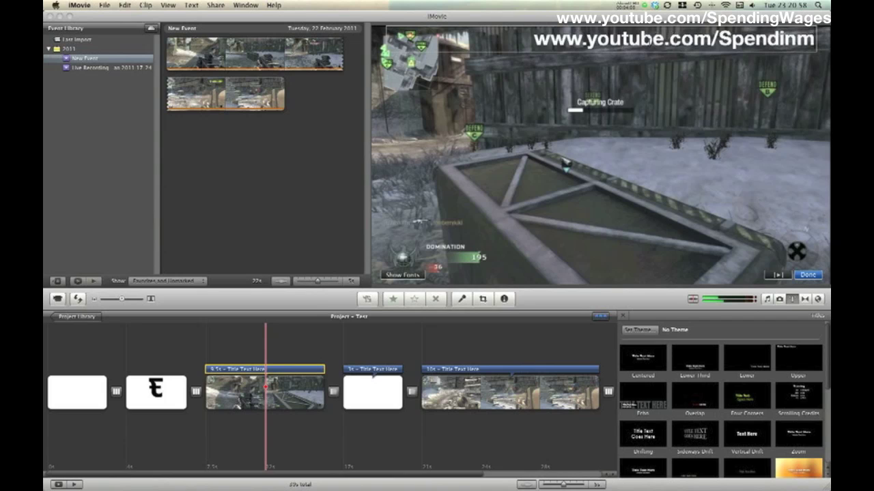
key("BackSpace")
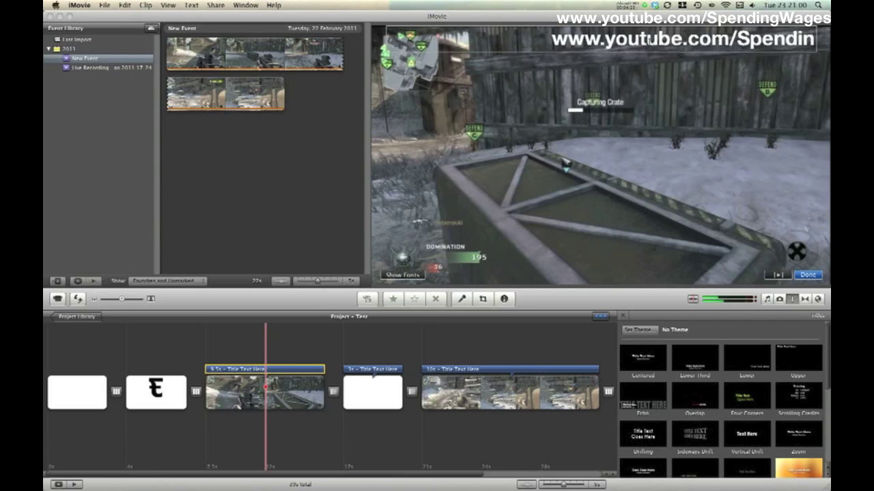
type("gWages")
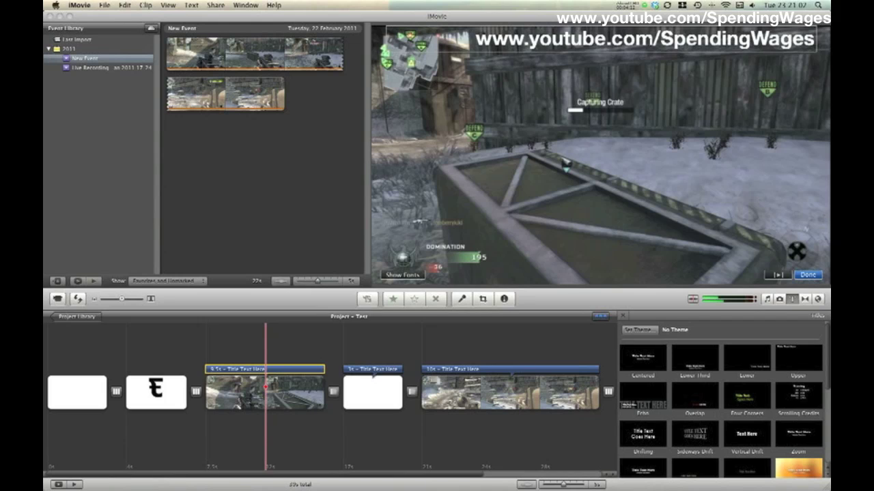
triple_click(678, 42)
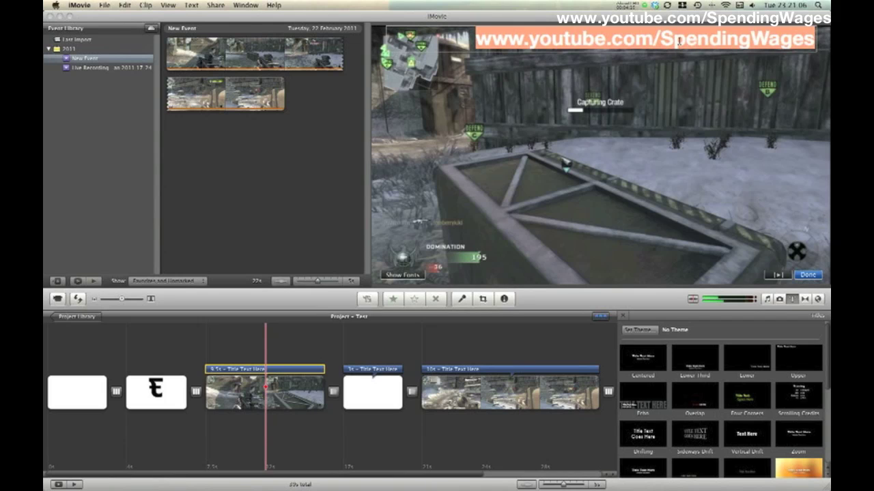
key("super+minus")
key("super+minus")
key("super+minus")
key("super+minus")
key("super+minus")
key("super+minus")
key("super+minus")
key("super+minus")
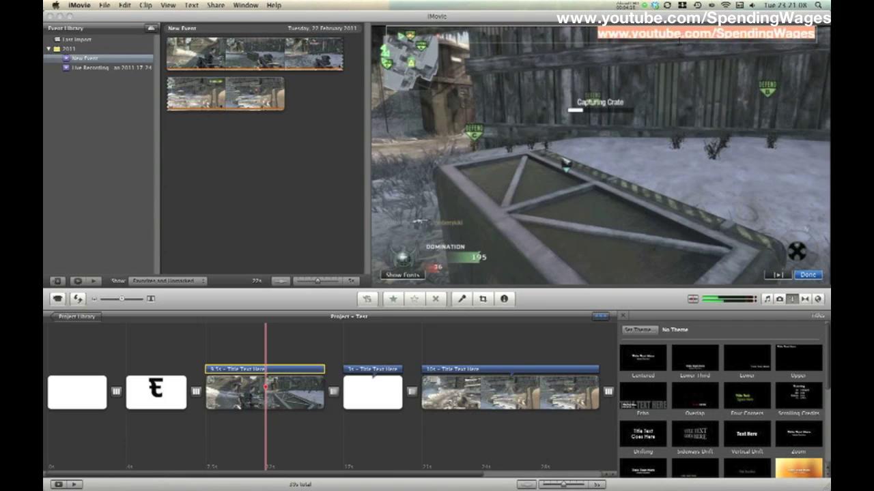
key("super+minus")
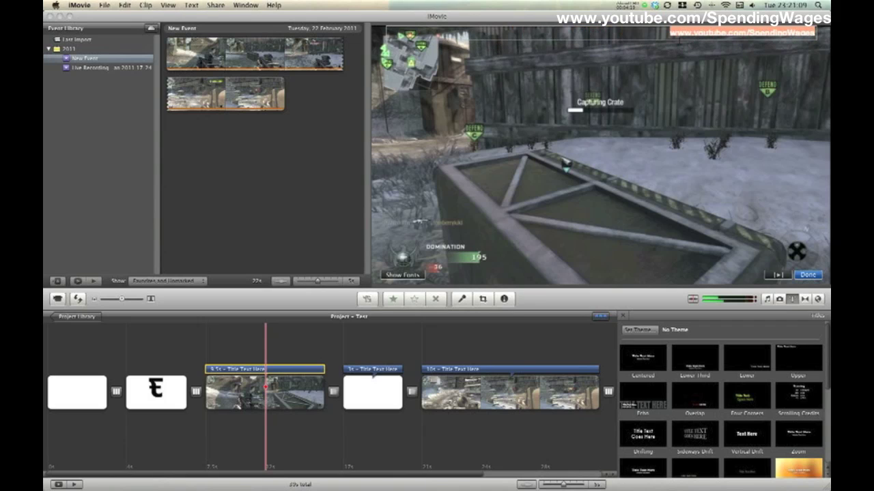
left_click(678, 62)
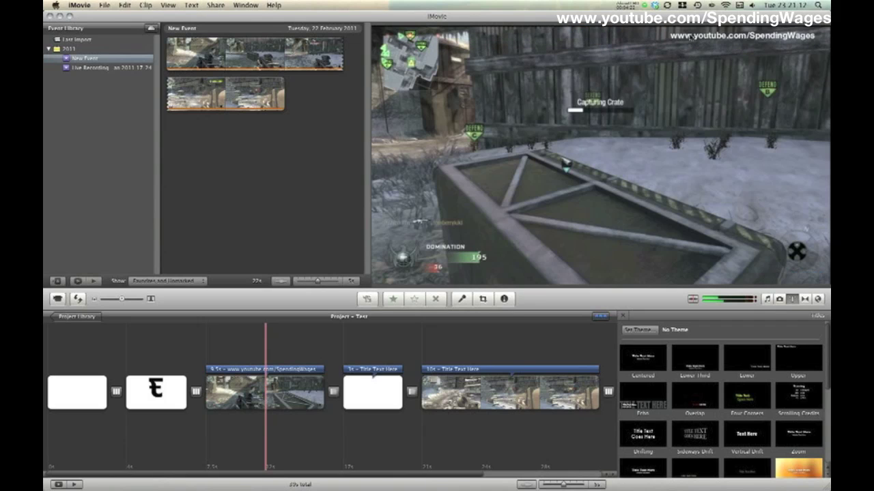
Copy the web address into the last gameplay clip's title
left_click(266, 369)
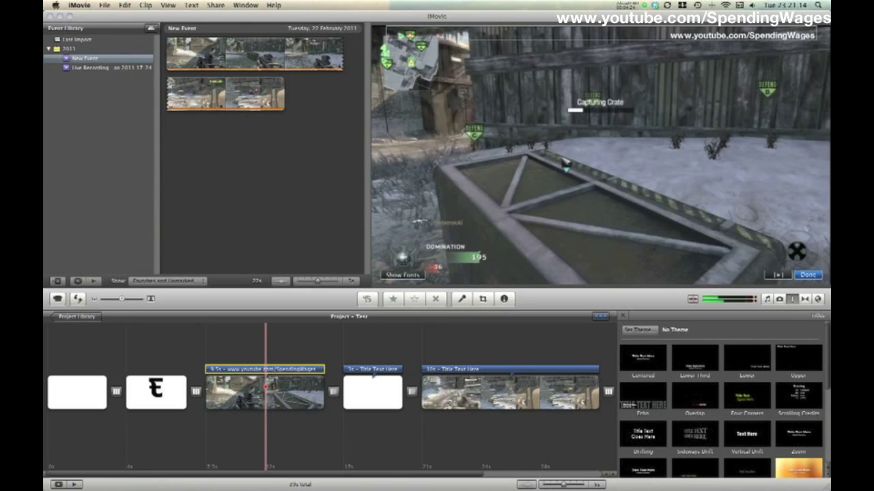
left_click(704, 36)
key("super+c")
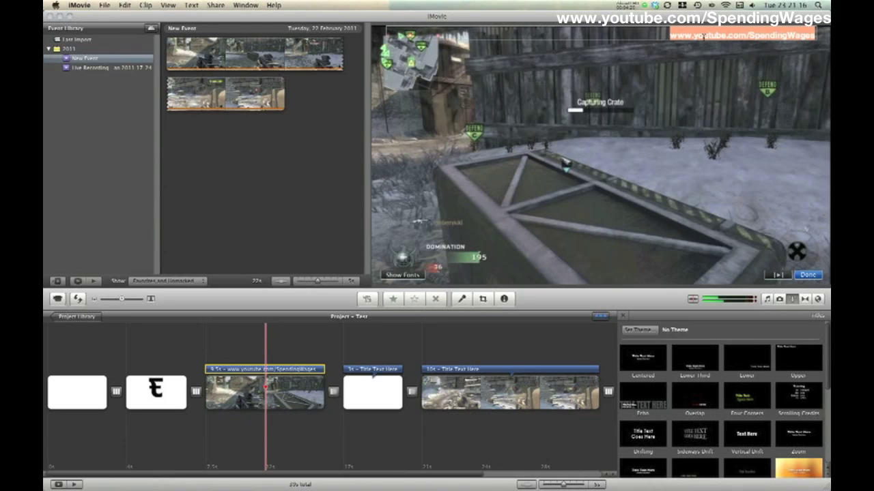
left_click(459, 369)
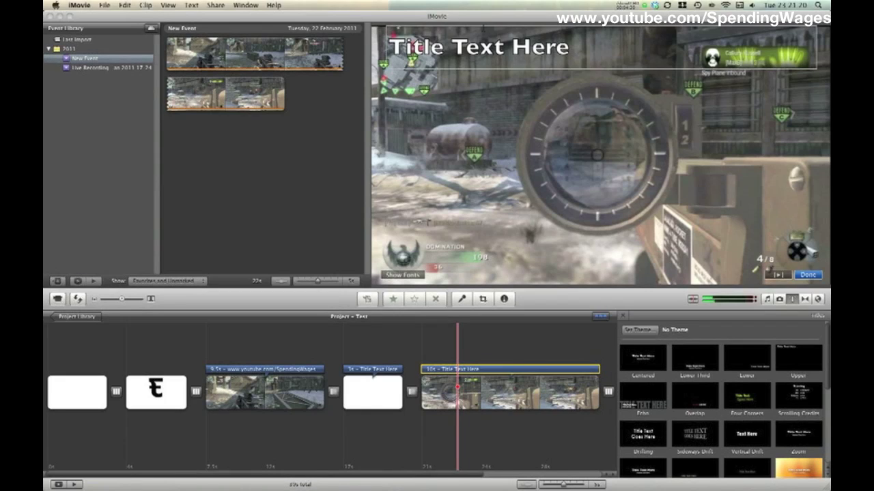
triple_click(476, 62)
key("super+v")
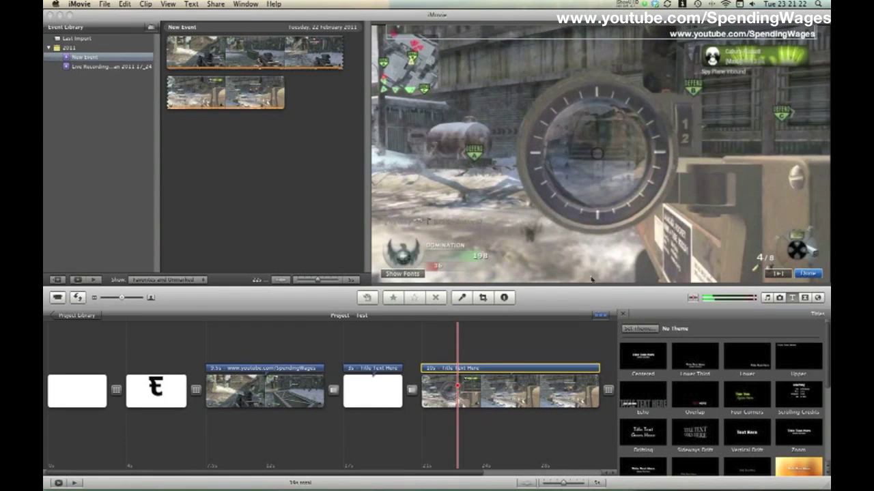
left_click(806, 273)
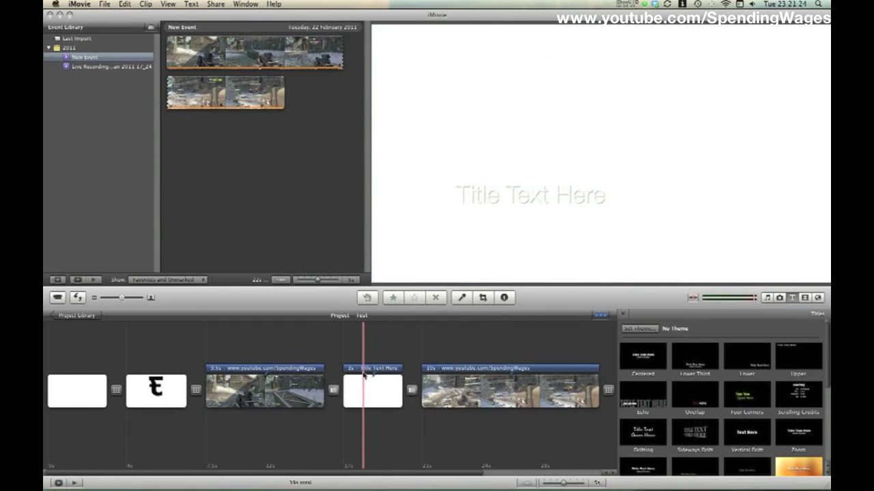
Change the white clip's title text to 'Rate? Comment? Subscribe?'
left_click(372, 369)
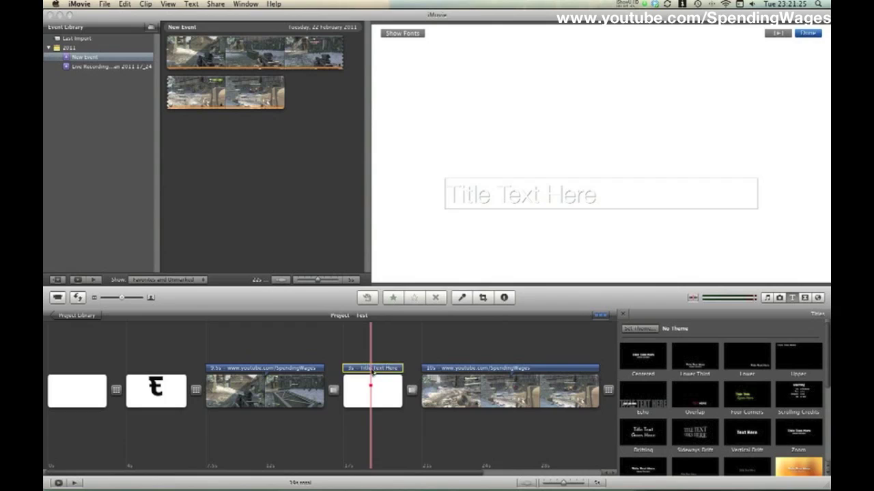
left_click(504, 199)
type("Rate")
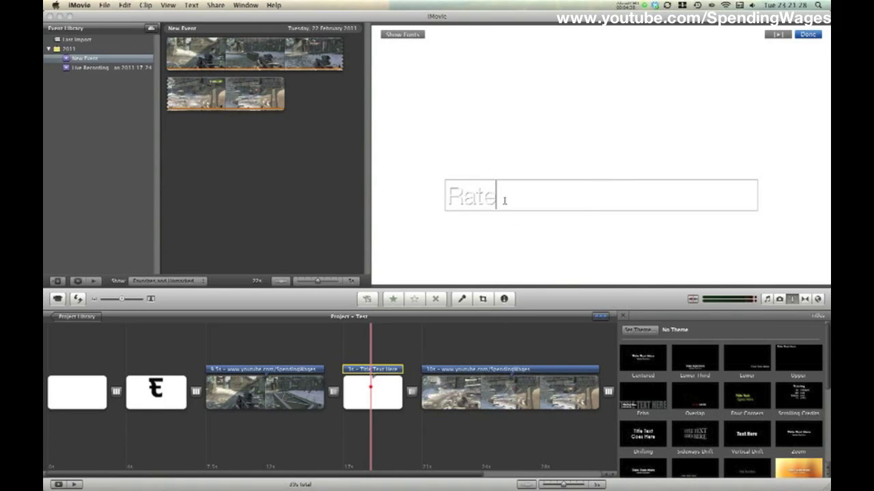
type("? Commen")
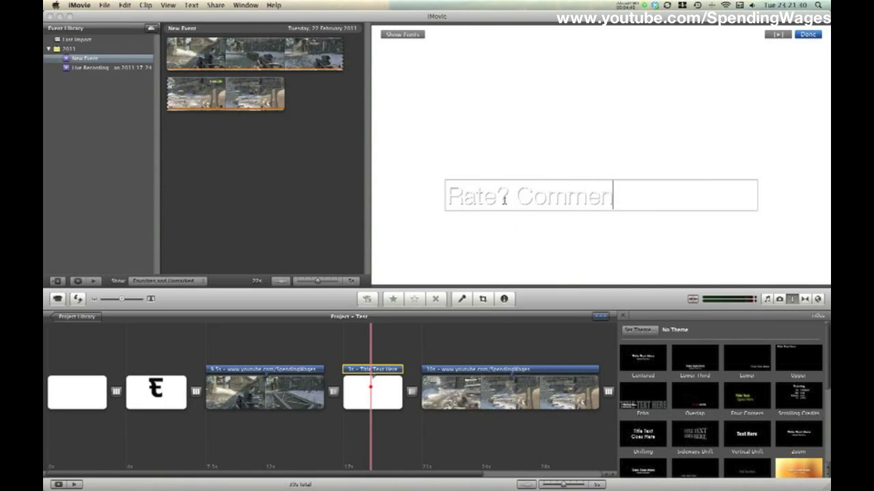
type("t? Subsc")
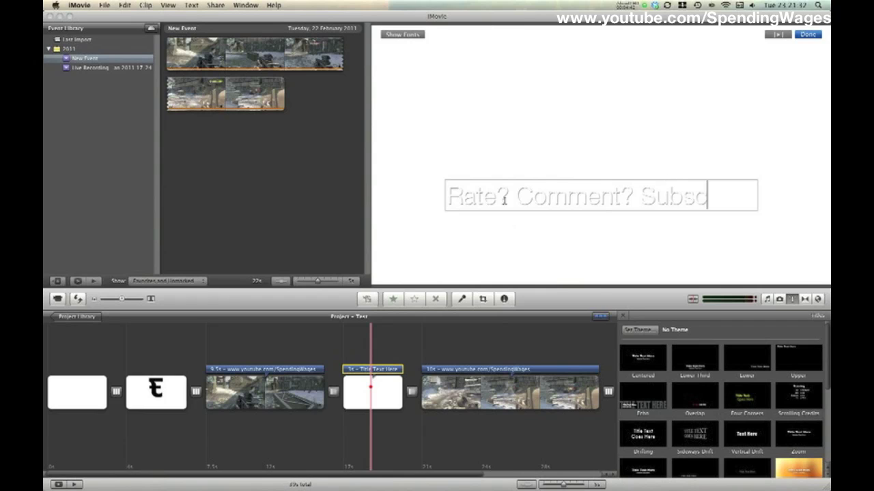
type("ribe?")
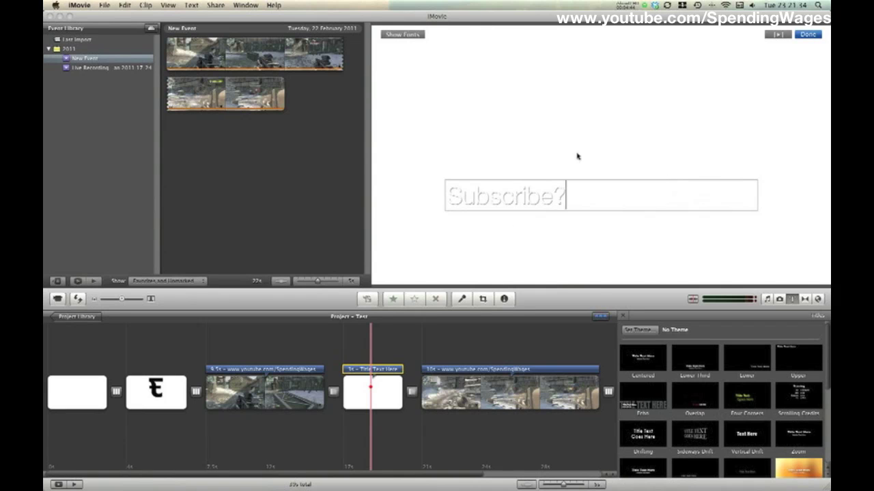
Set that title to bold Helvetica Neue at size 4
left_click(403, 34)
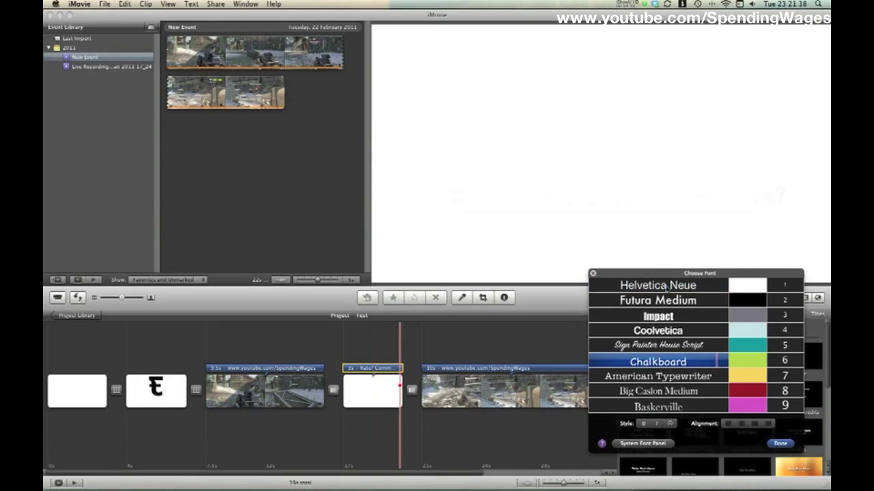
left_click(685, 287)
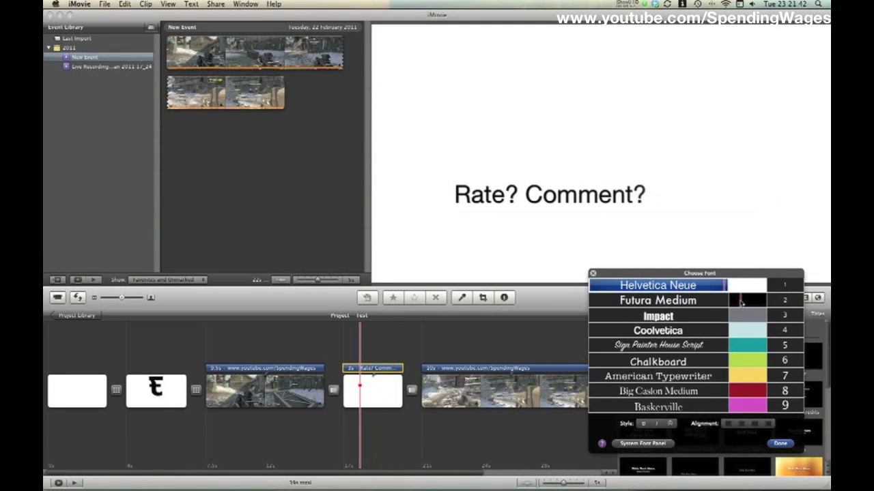
left_click(785, 330)
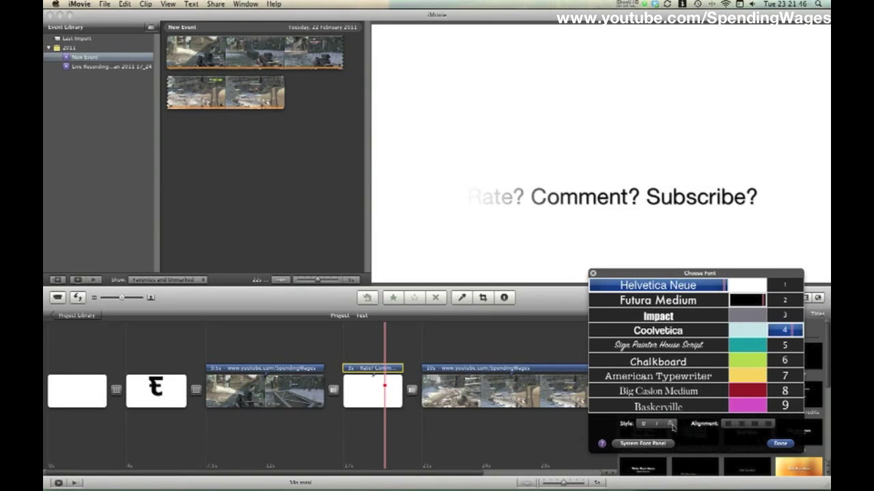
left_click(640, 425)
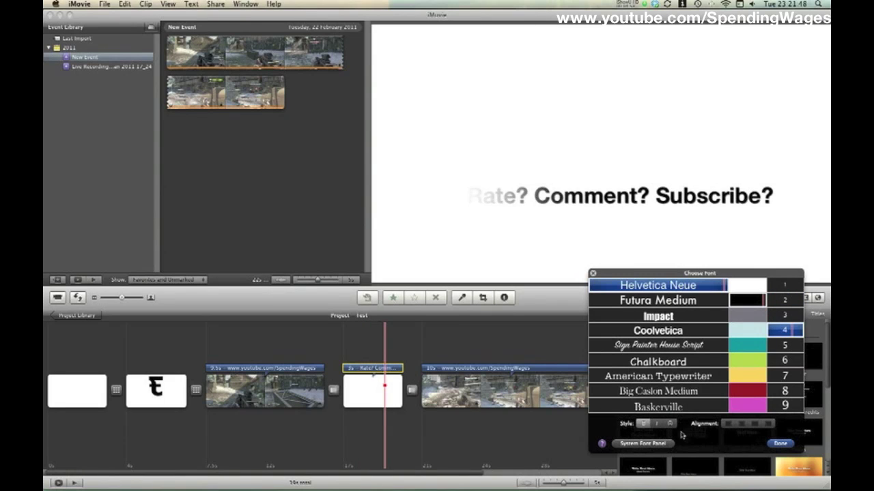
left_click(777, 445)
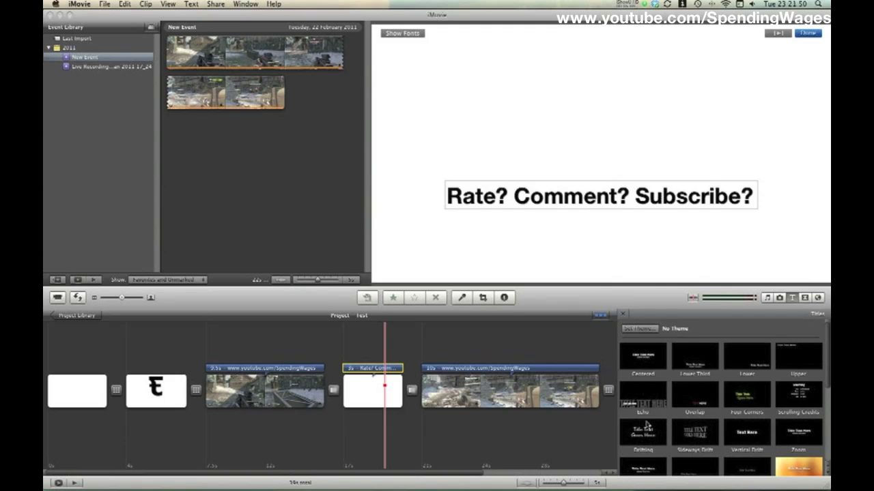
left_click(810, 33)
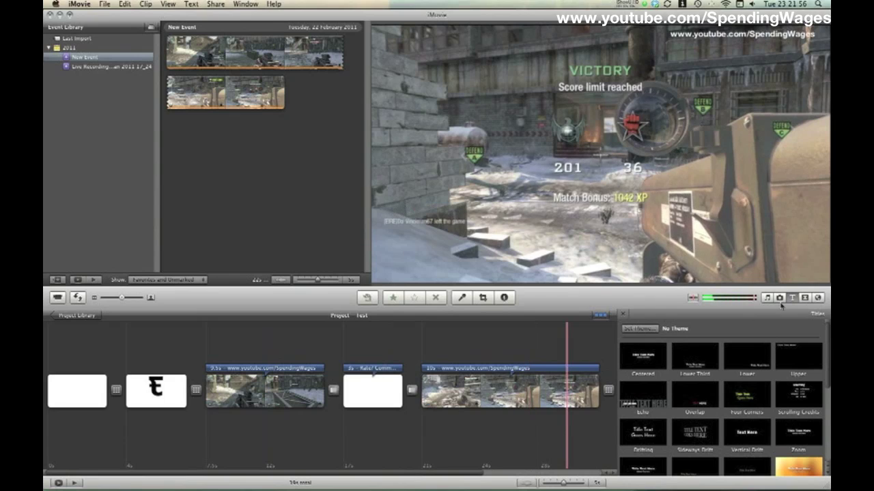
Add a title over the logo clip reading 'SpendingWages', with the subtitle deleted
left_click_drag(701, 362, 155, 389)
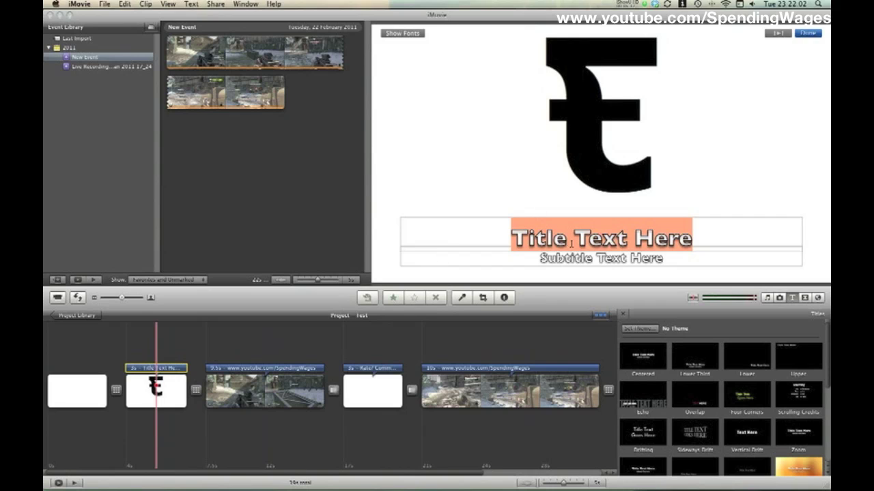
type("Spen")
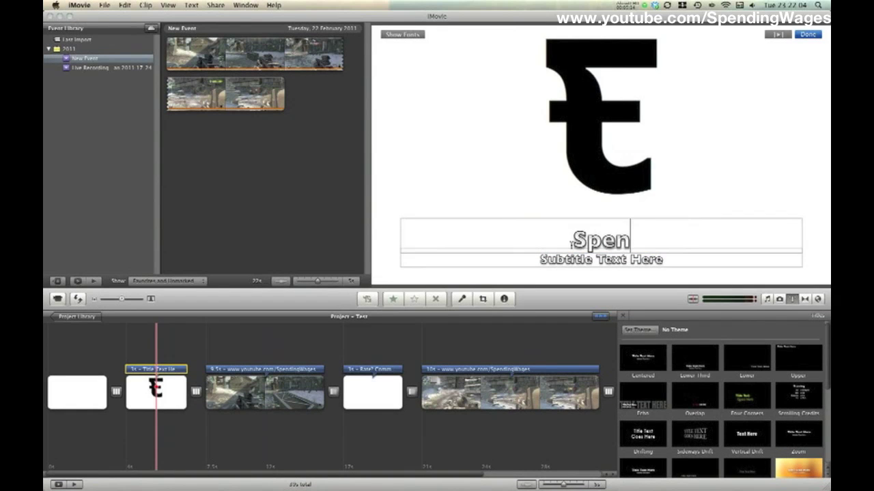
type("dingWages")
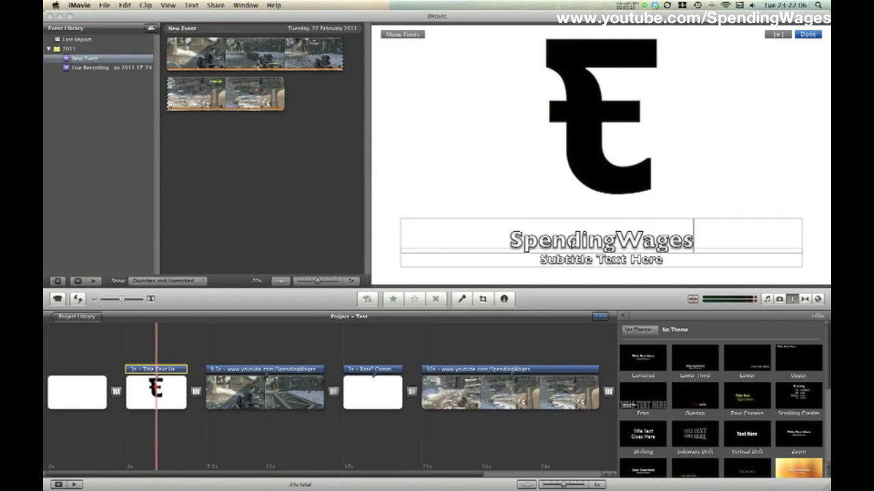
left_click(619, 256)
key("BackSpace")
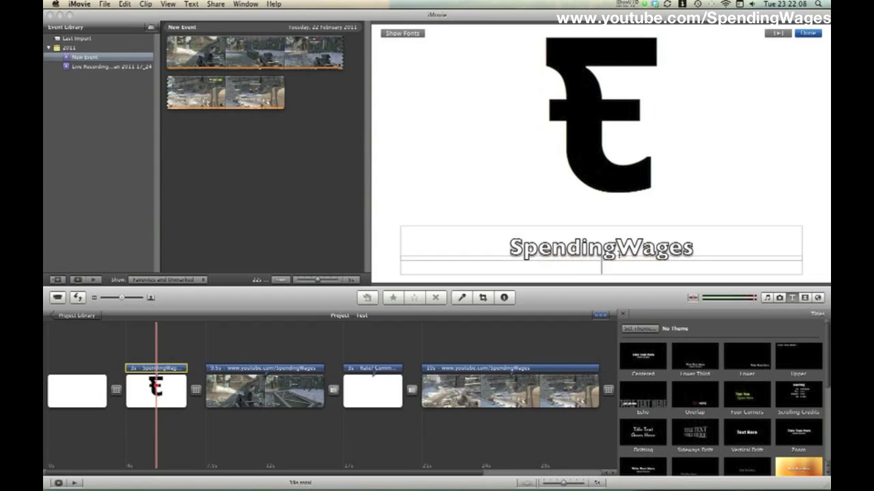
key("super+a")
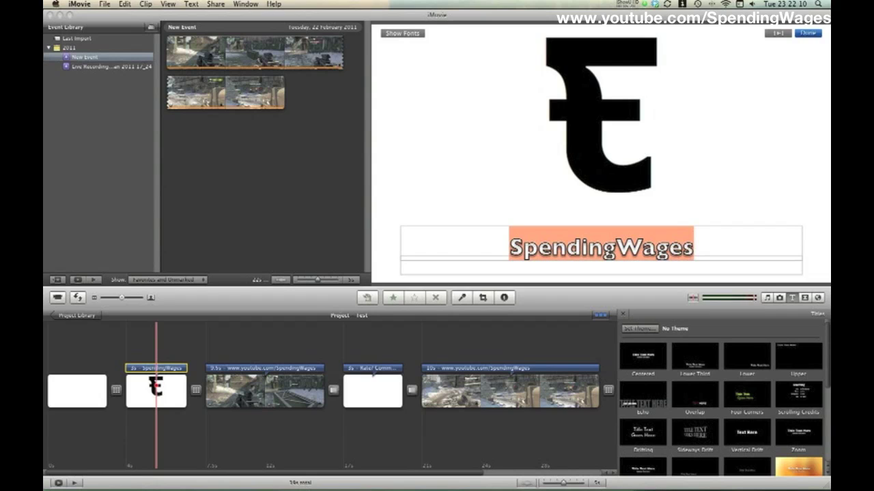
Make the SpendingWages title black Helvetica Neue at size 9, then enlarge it with Cmd+Plus
left_click(414, 38)
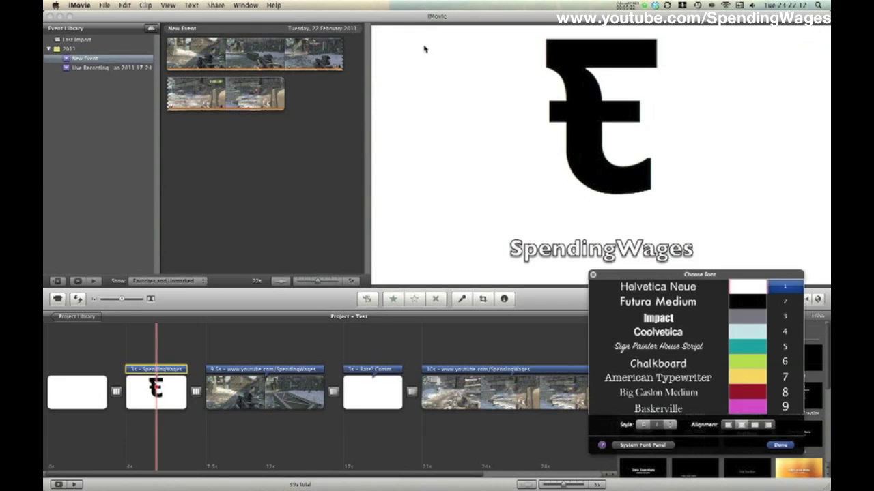
left_click(682, 286)
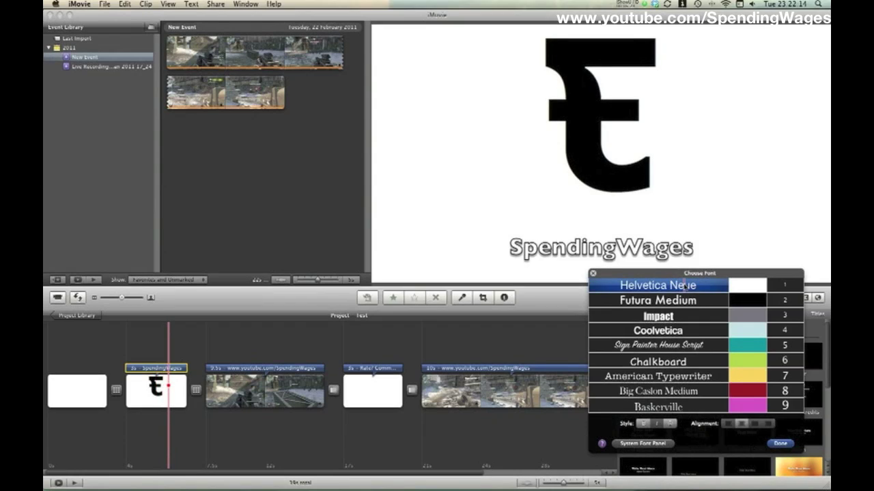
left_click(751, 300)
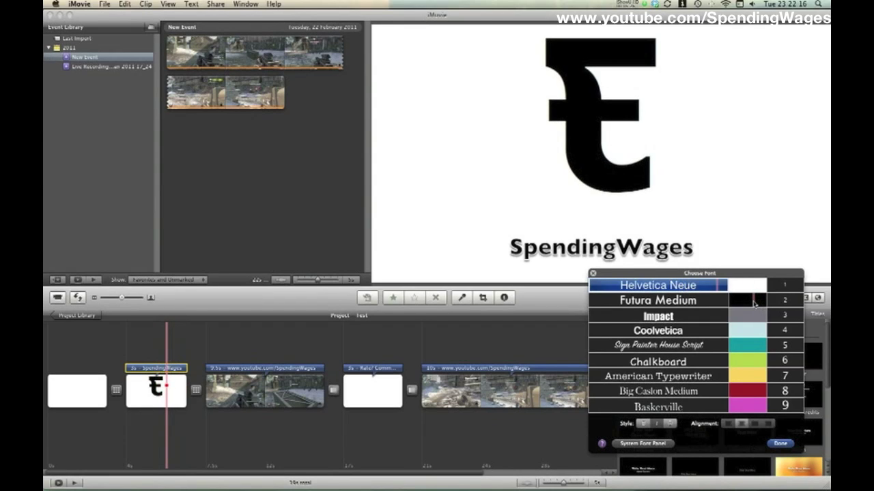
left_click(784, 391)
left_click(786, 406)
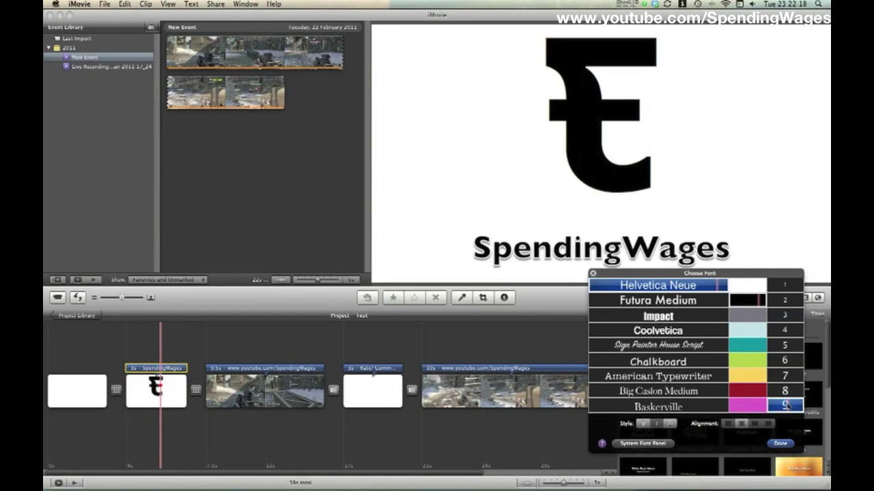
left_click(666, 425)
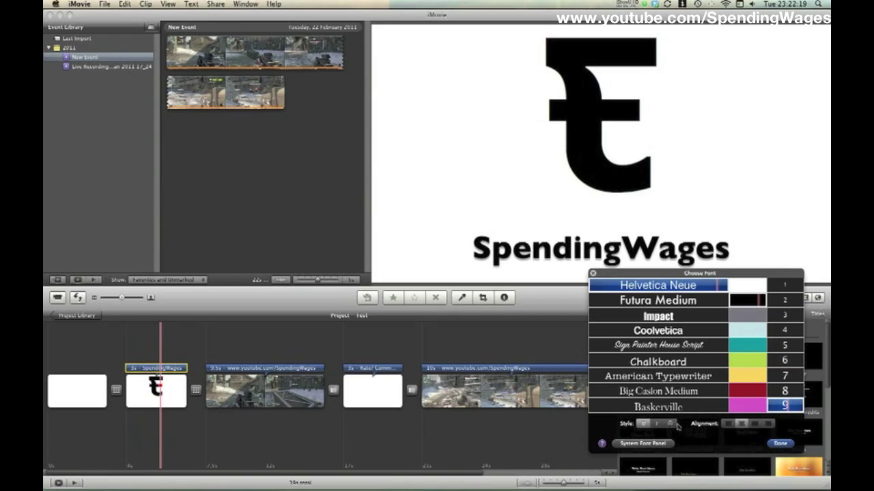
left_click(778, 444)
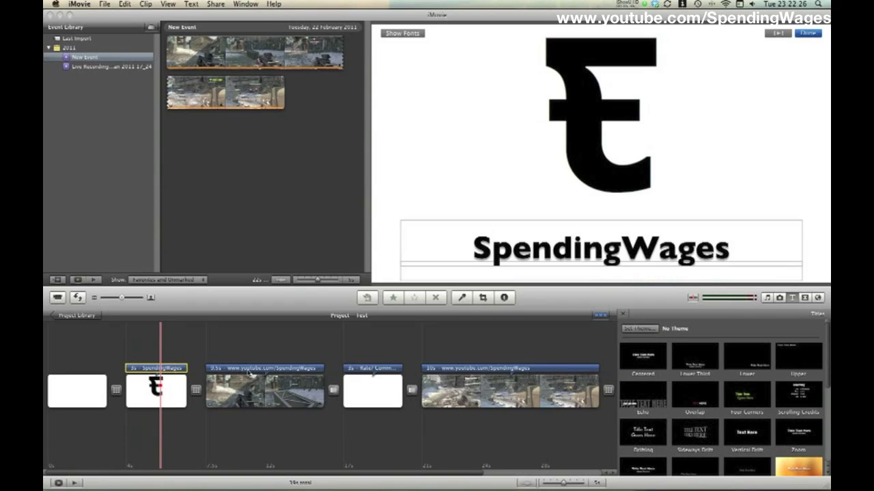
key("super+a")
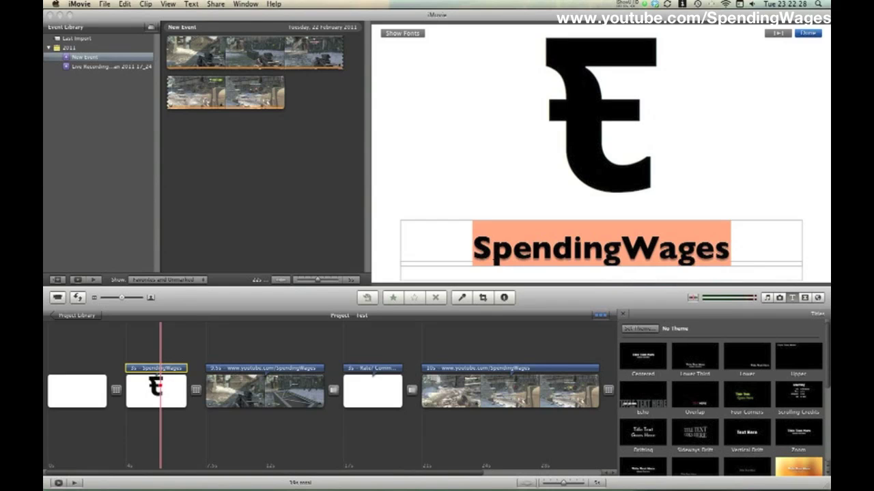
key("super+plus")
key("super+plus")
key("super+plus")
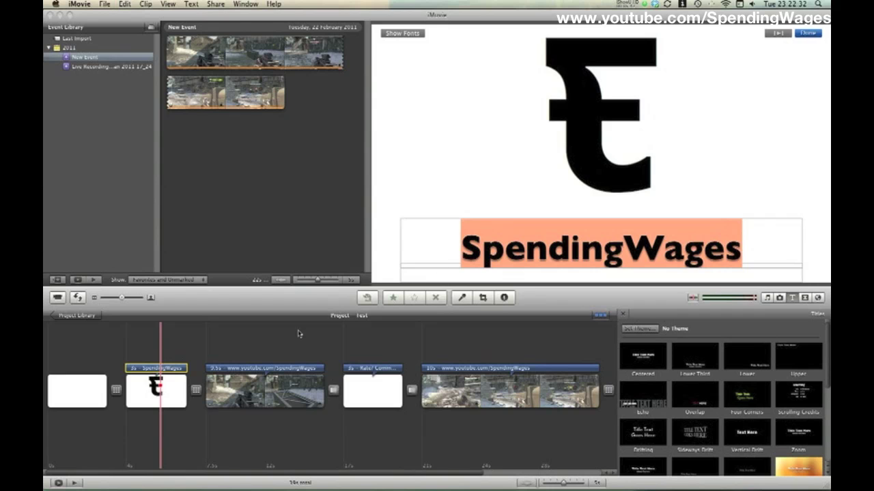
Finish the title edit, then open and cancel Crop on the logo clip
left_click(228, 350)
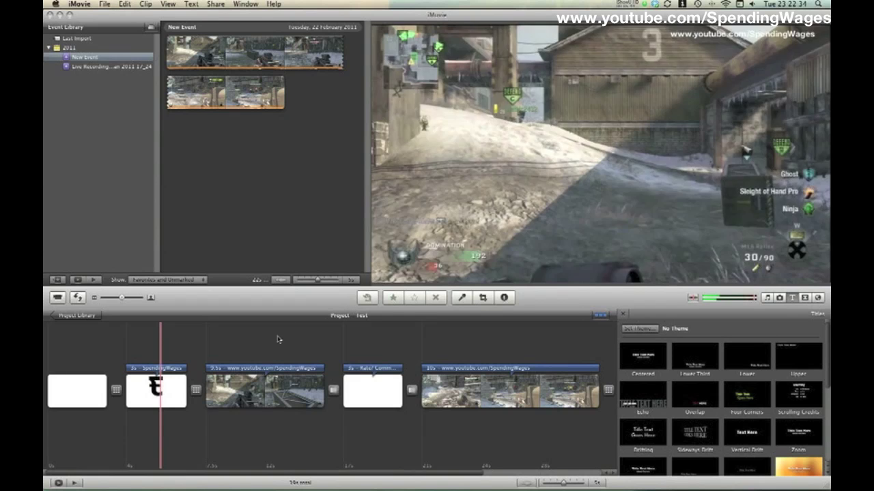
left_click(171, 389)
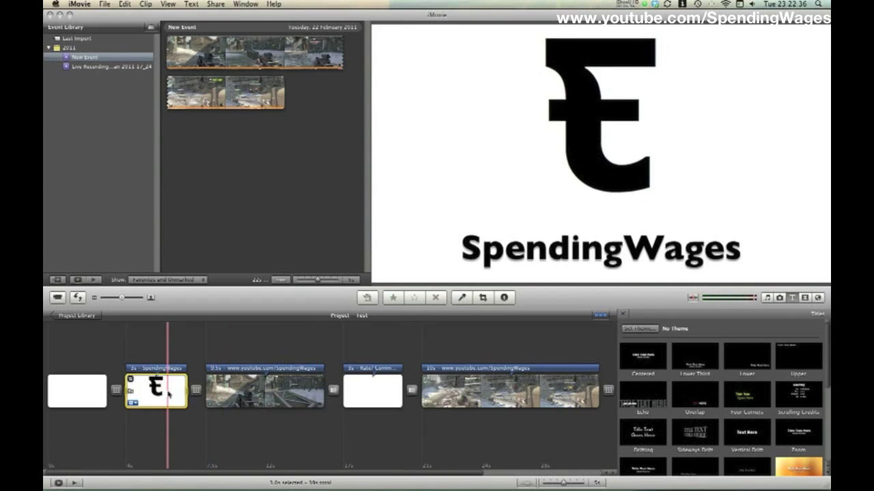
left_click(482, 297)
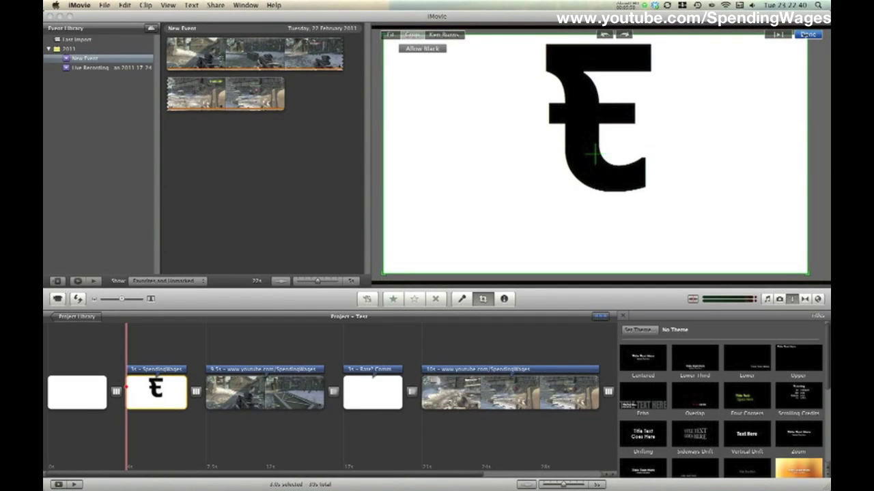
left_click(806, 36)
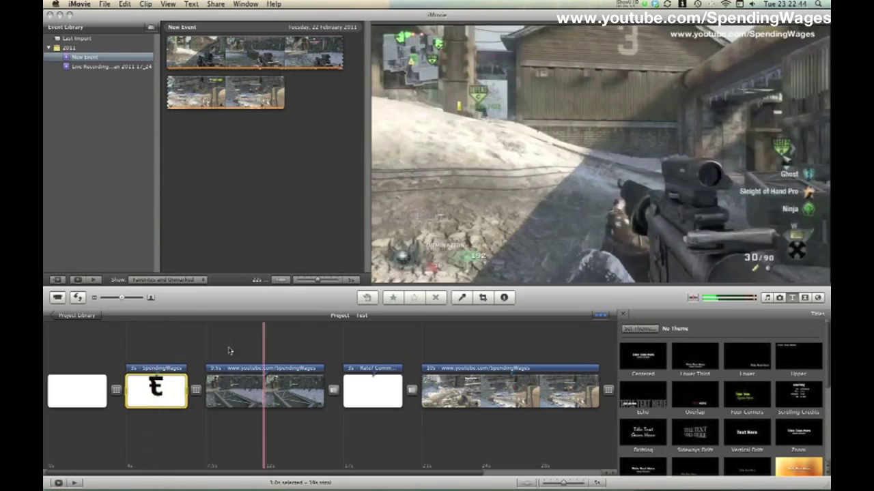
Enlarge the SpendingWages title text further with Cmd+Plus
left_click(180, 368)
double_click(480, 240)
key("super+c")
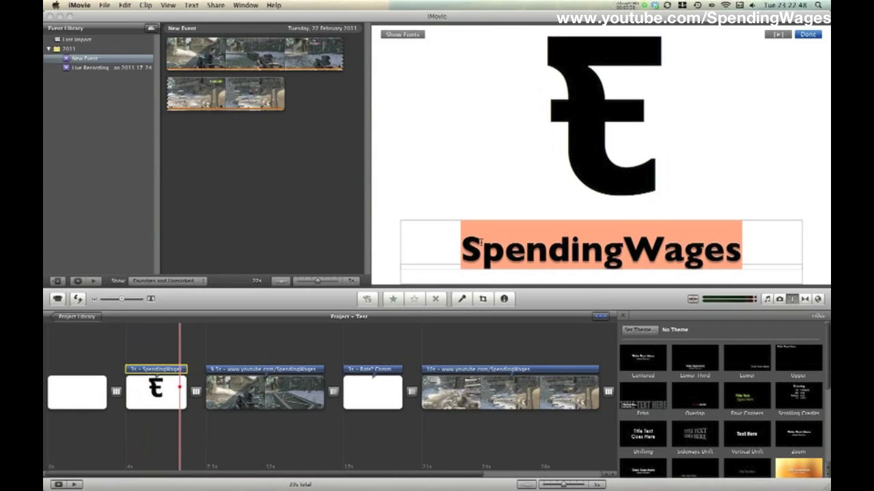
key("super+plus")
key("super+plus")
key("super+plus")
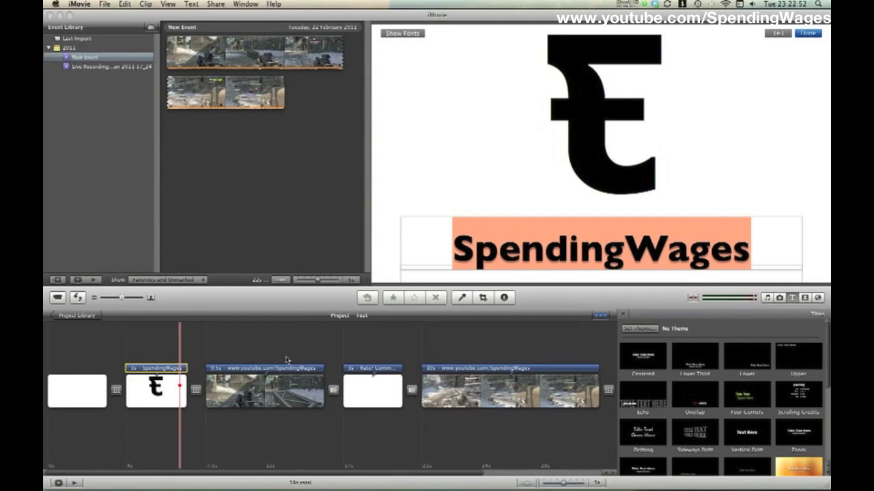
scroll(287, 359, "right", 5)
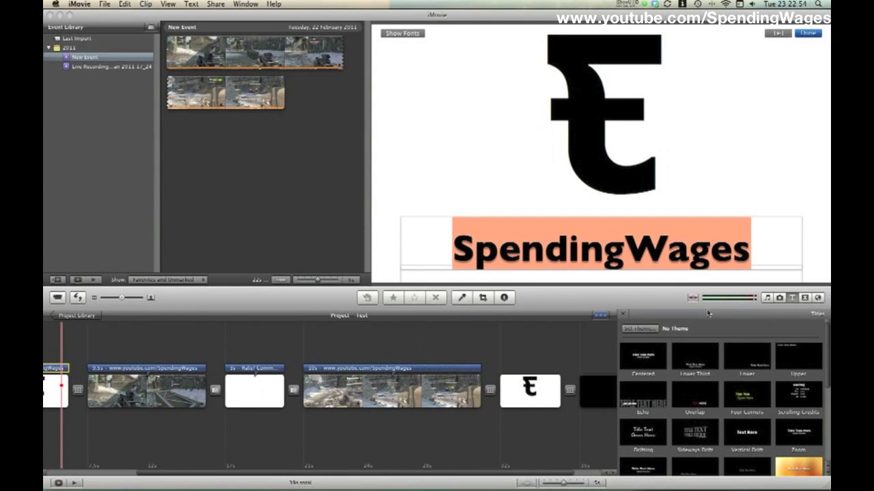
Title the closing logo clip 'SpendingWages' by pasting, with the subtitle removed
left_click(529, 388)
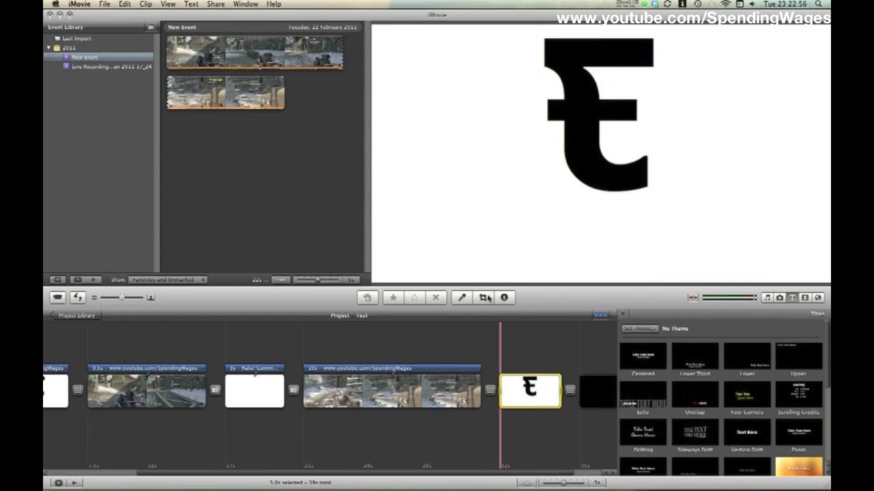
left_click(488, 299)
left_click(413, 34)
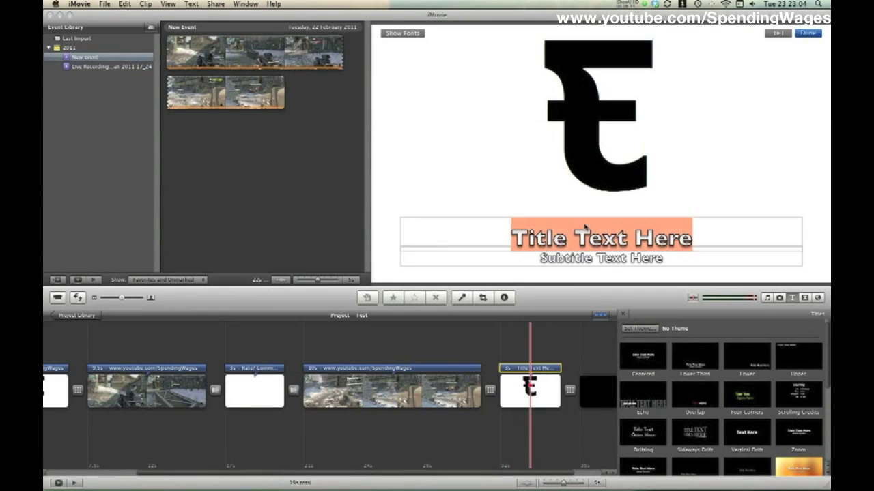
key("BackSpace")
key("super+v")
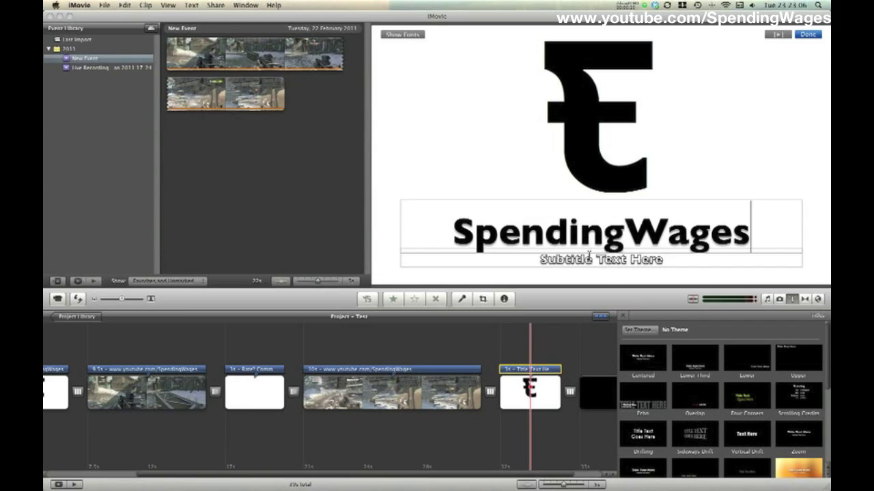
left_click(588, 258)
key("BackSpace")
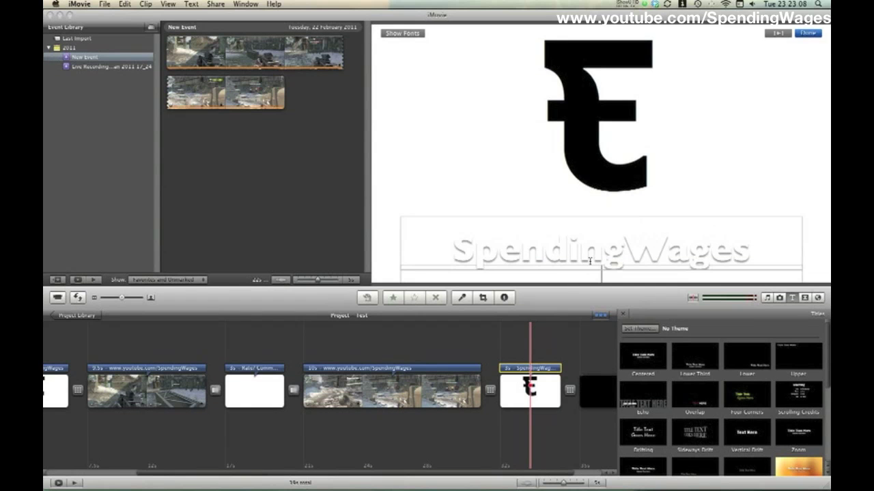
Make the closing SpendingWages title black and scroll back to the project start
double_click(590, 258)
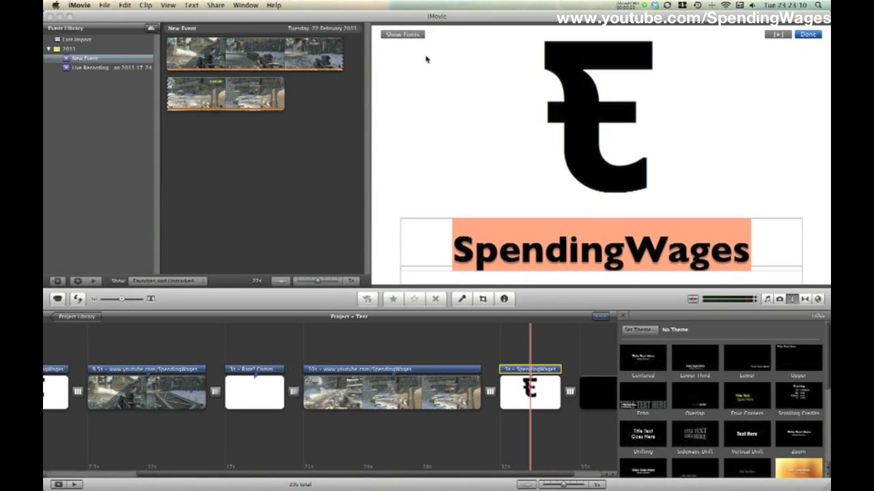
left_click(413, 37)
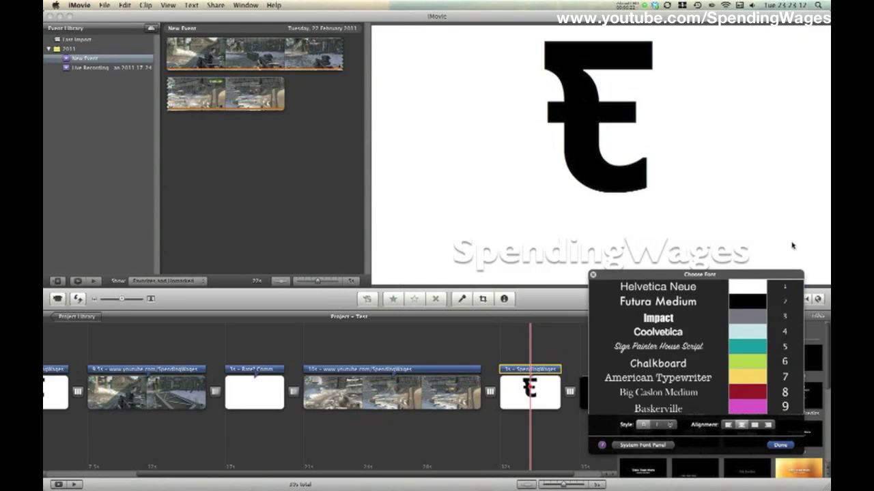
left_click(757, 302)
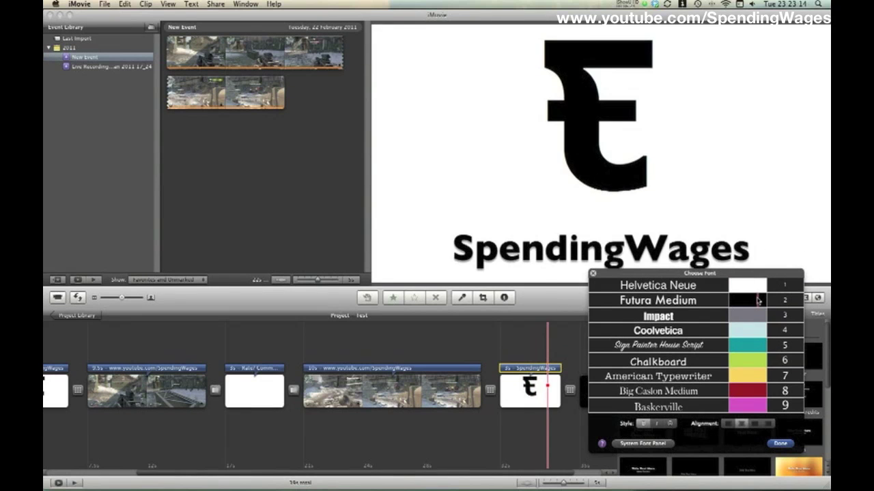
left_click(780, 444)
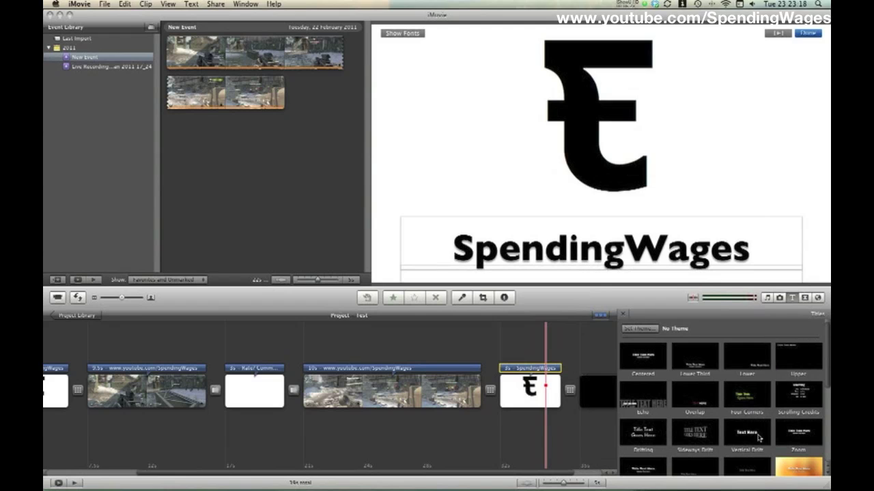
scroll(557, 431, "left", 10)
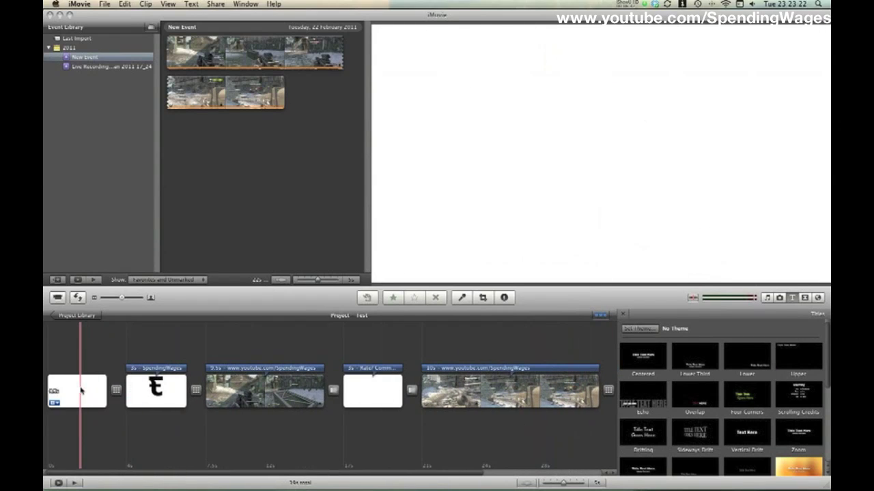
Set the opening SpendingWages title clip's duration to 6 seconds
left_click(80, 390)
left_click(147, 393)
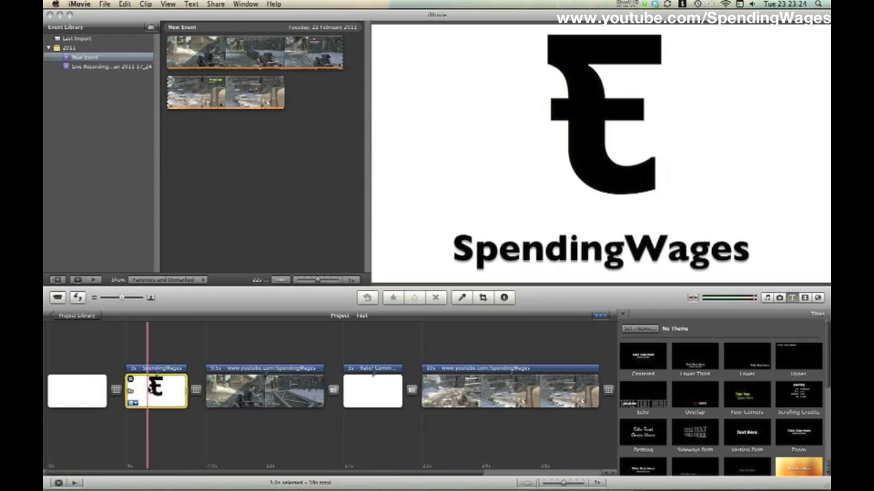
left_click(132, 403)
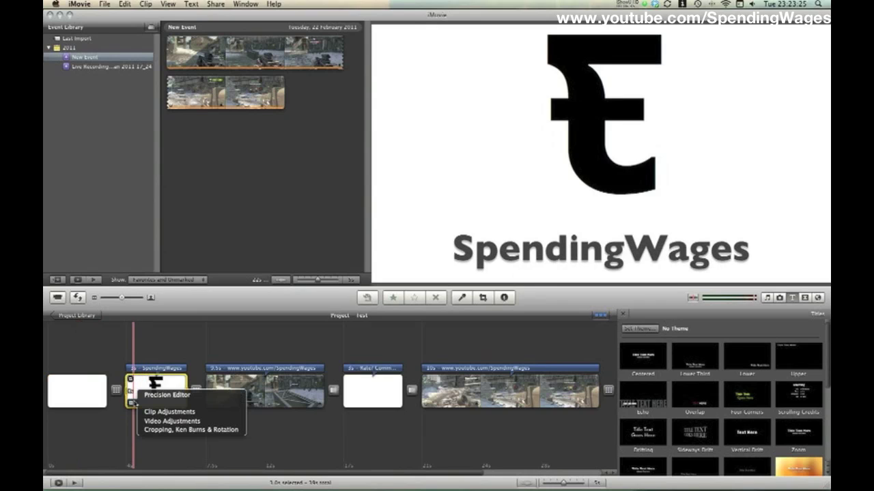
left_click(179, 412)
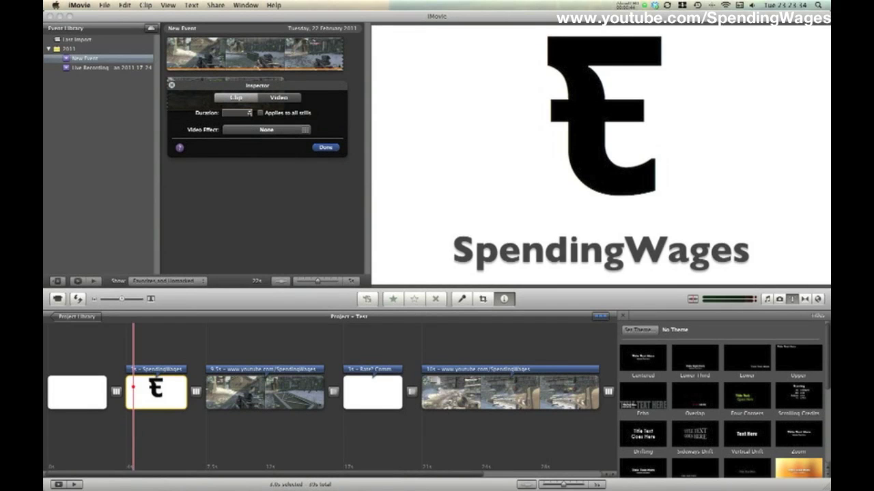
left_click(325, 147)
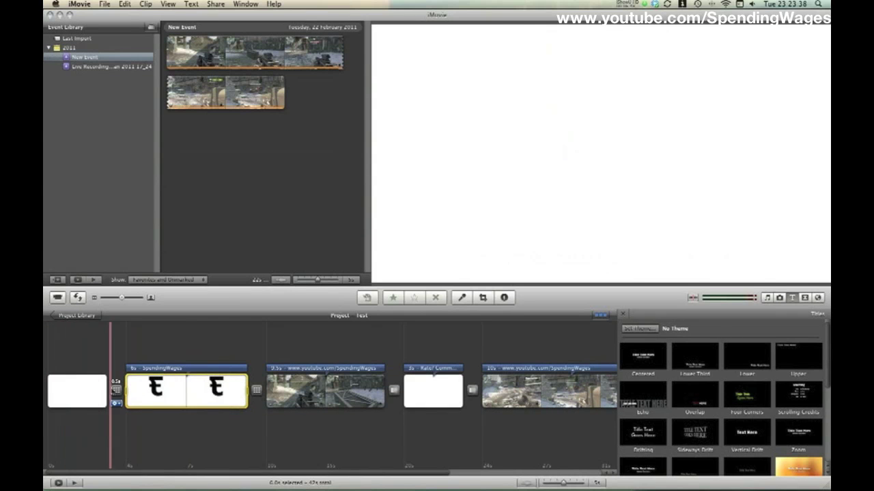
Adjust the opening transition's settings in Transition Adjustments
left_click(116, 390)
left_click(117, 402)
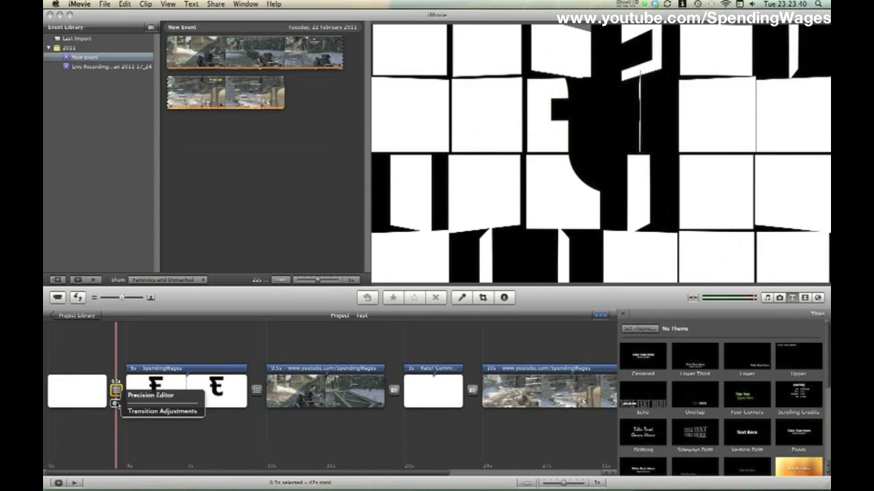
left_click(146, 412)
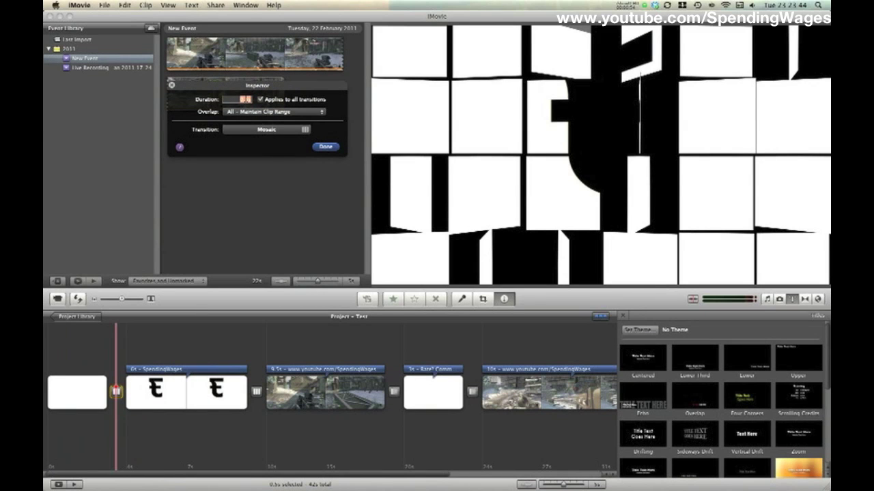
left_click(323, 146)
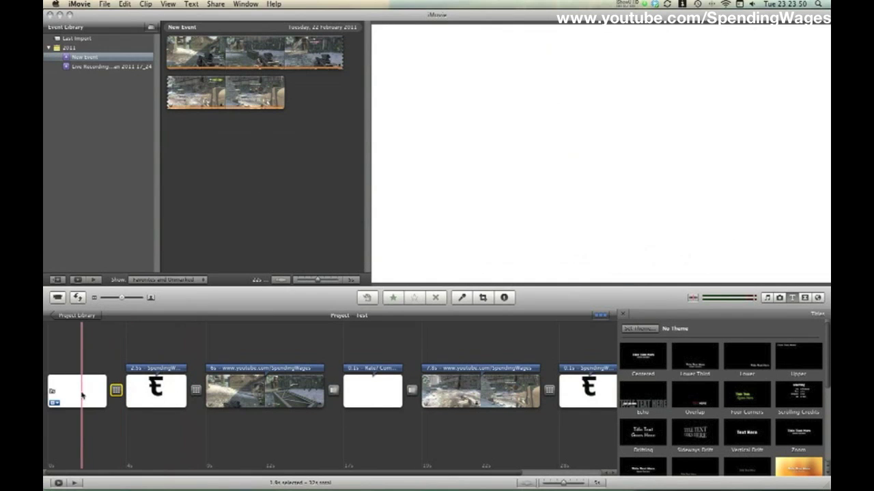
Change the opening white clip's duration and reapply 6 seconds to the title clip
left_click(56, 402)
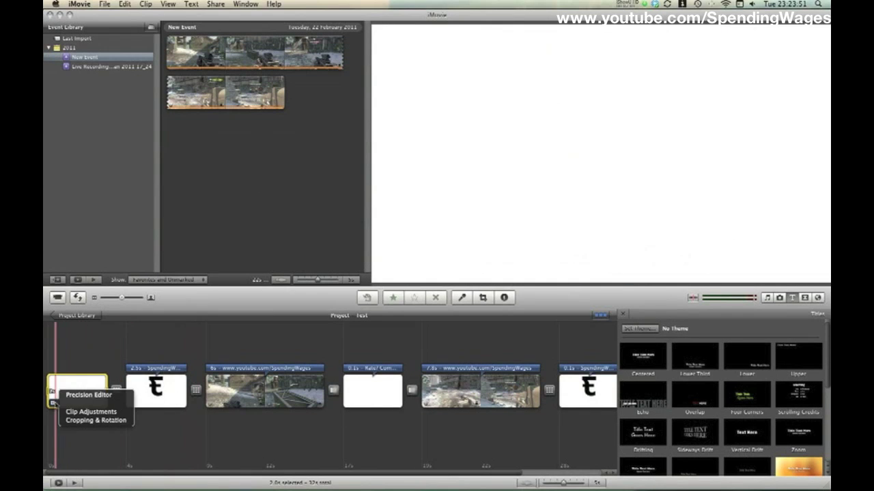
left_click(89, 413)
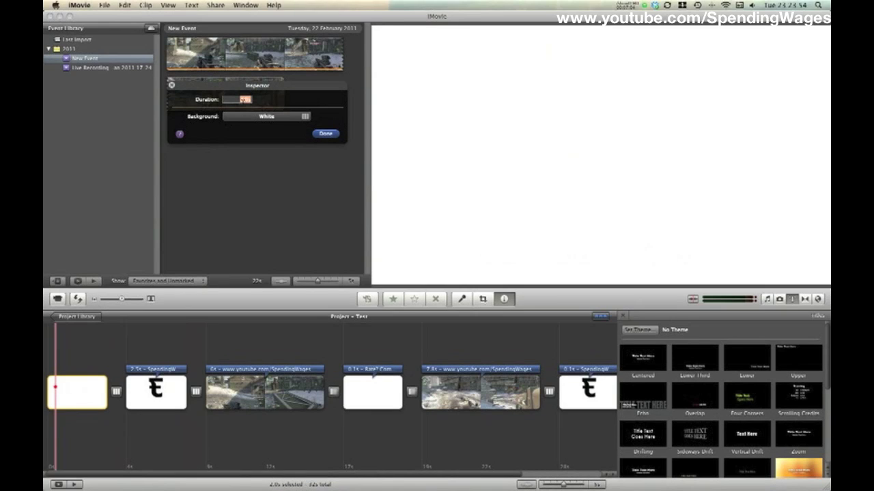
left_click(325, 134)
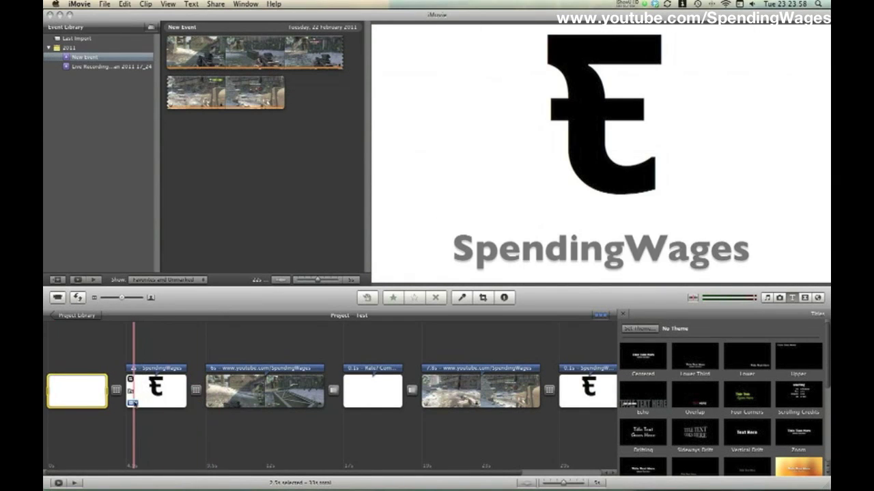
left_click(132, 403)
left_click(164, 412)
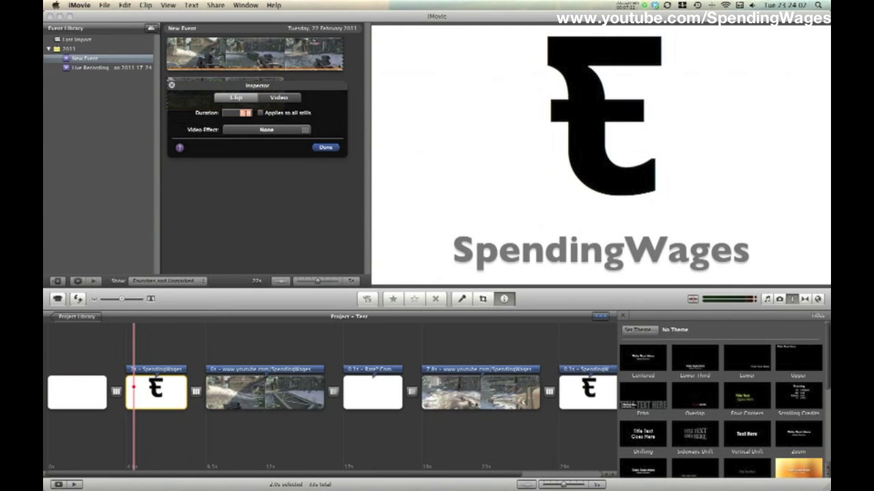
left_click(326, 148)
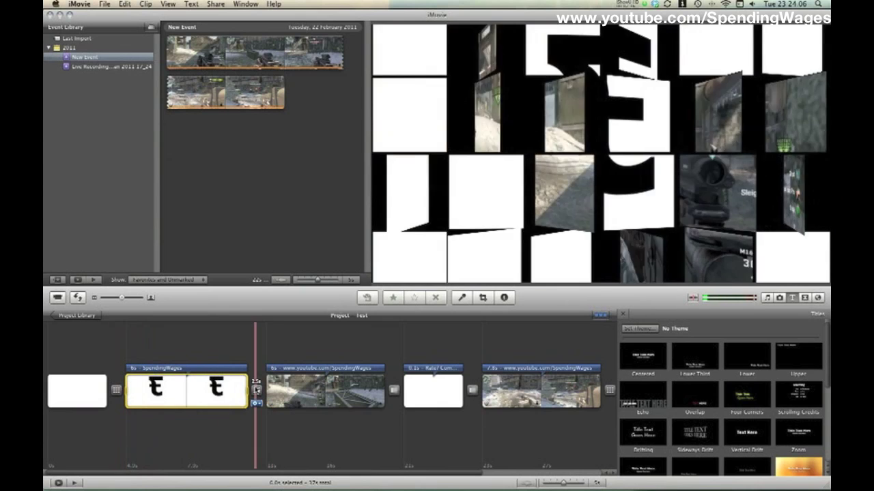
Set the Rate? Comment? Subscribe? title to 2 seconds and play to check timing
left_click(411, 403)
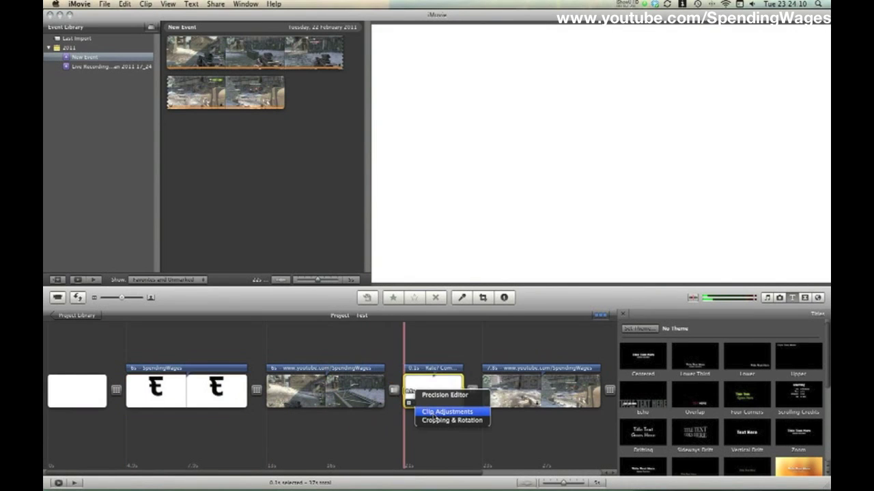
left_click(434, 413)
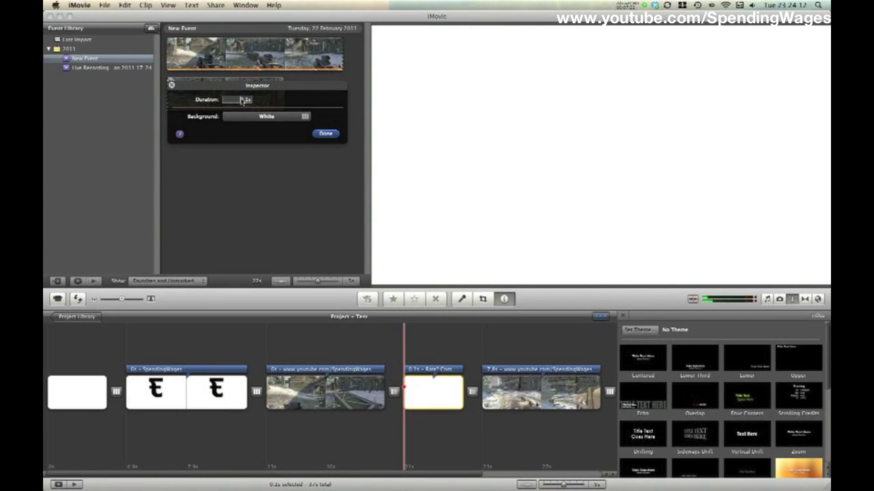
left_click(326, 134)
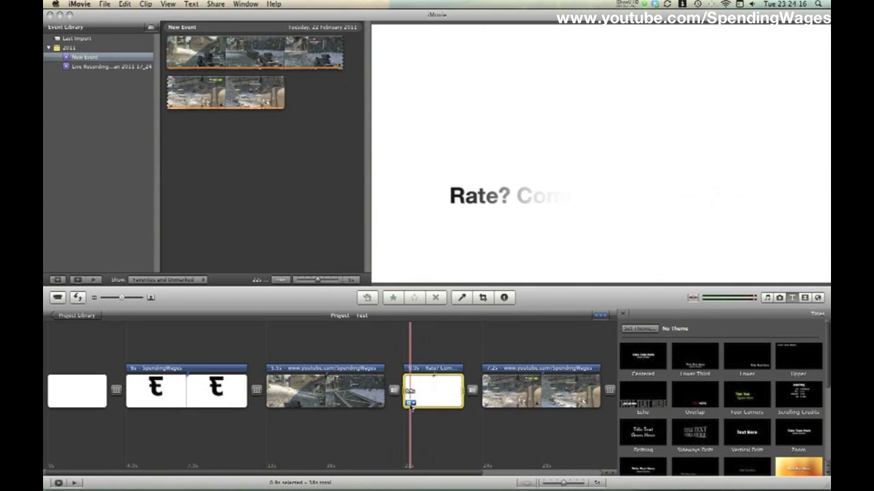
left_click(409, 403)
left_click(444, 412)
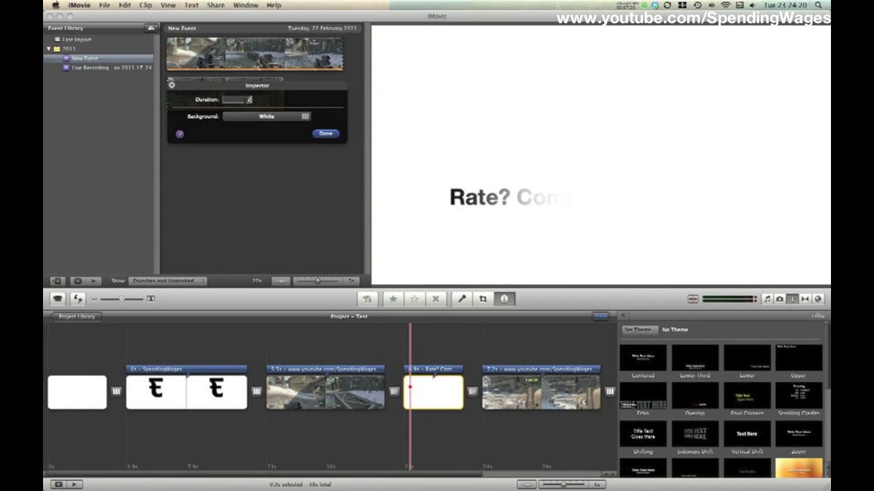
left_click(326, 134)
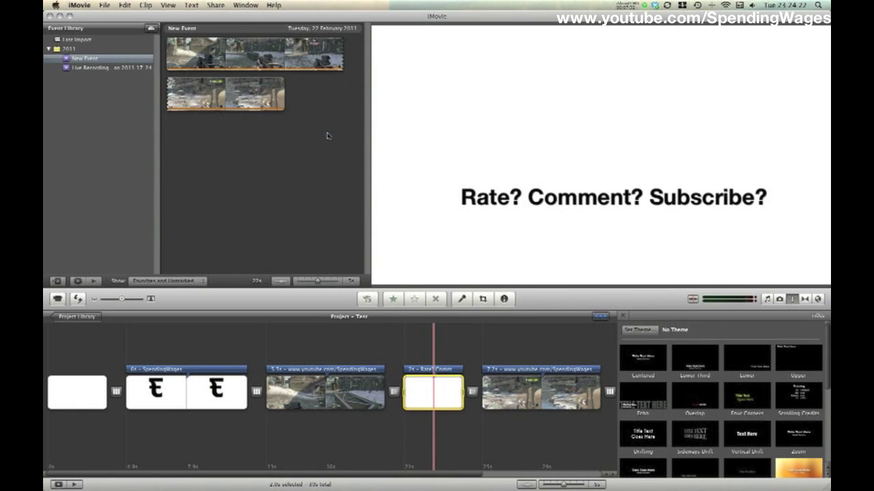
key("space")
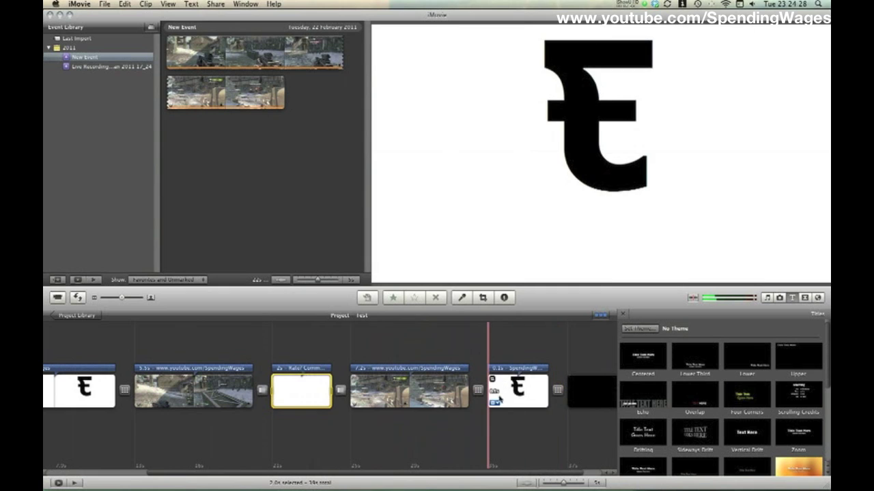
Lengthen the closing SpendingWages title clip to about 5.4 seconds
left_click(494, 403)
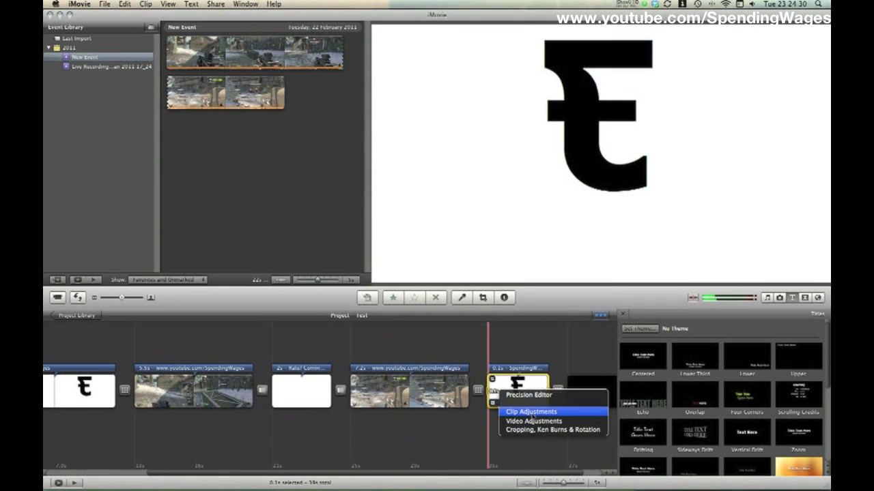
left_click(531, 413)
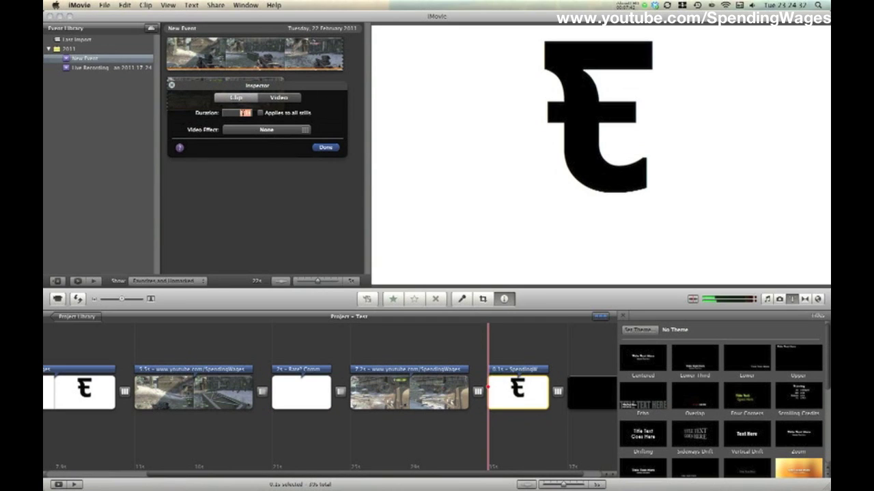
left_click(324, 148)
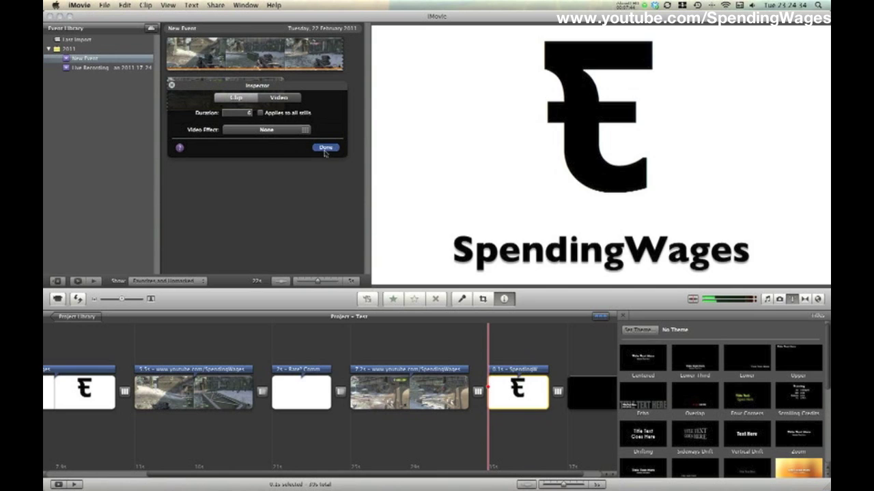
scroll(479, 390, "right", 2)
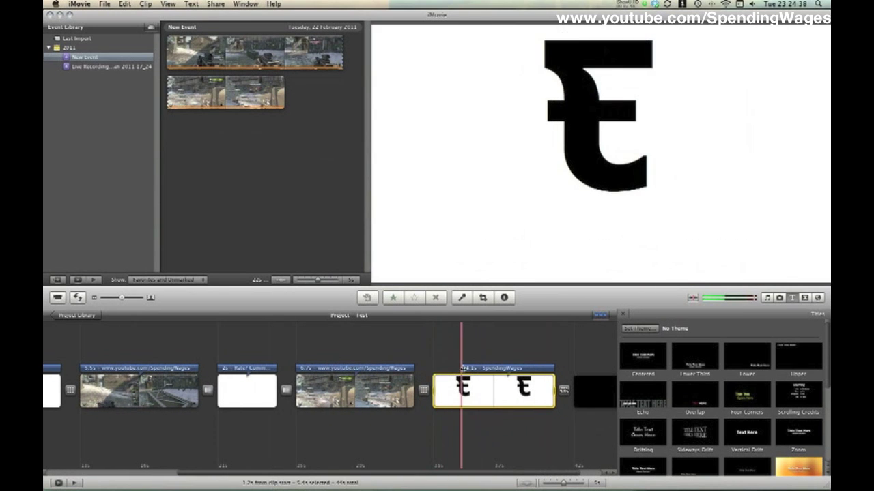
Show the Music and Sound Effects browser with the iTunes library listed
left_click(466, 372)
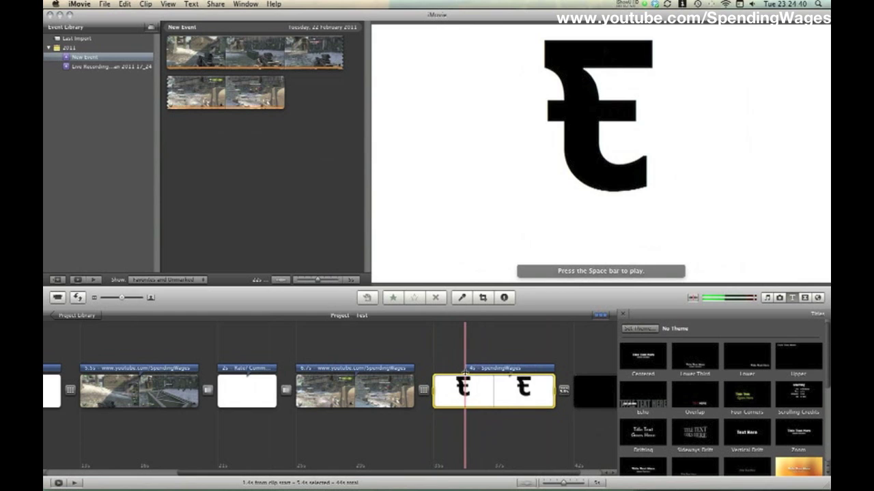
scroll(465, 372, "left", 10)
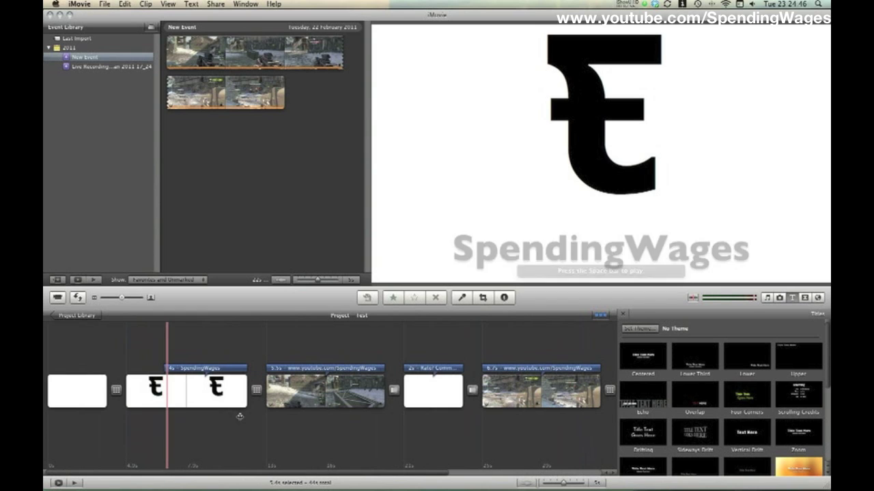
left_click(768, 298)
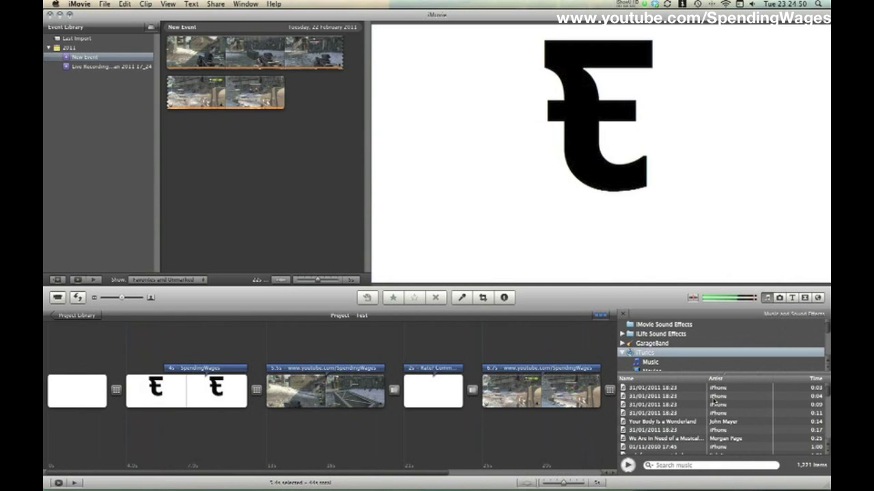
left_click(665, 353)
left_click_drag(680, 388, 97, 390)
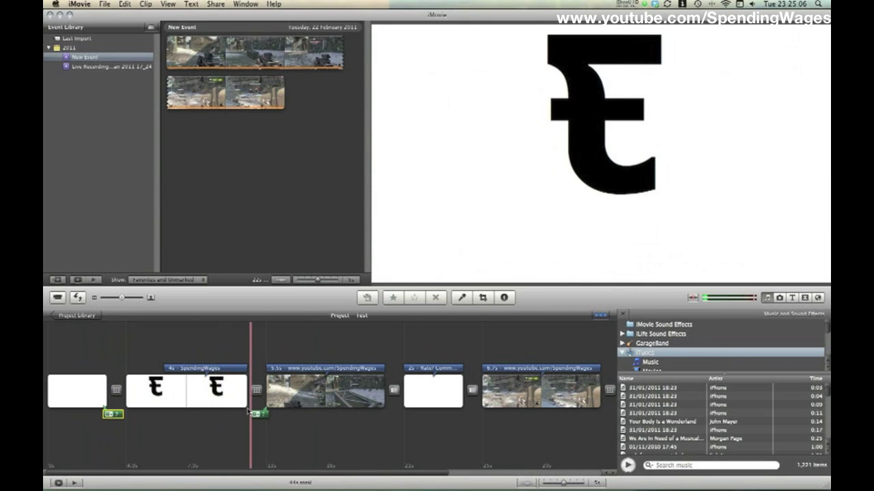
scroll(390, 410, "right", 3)
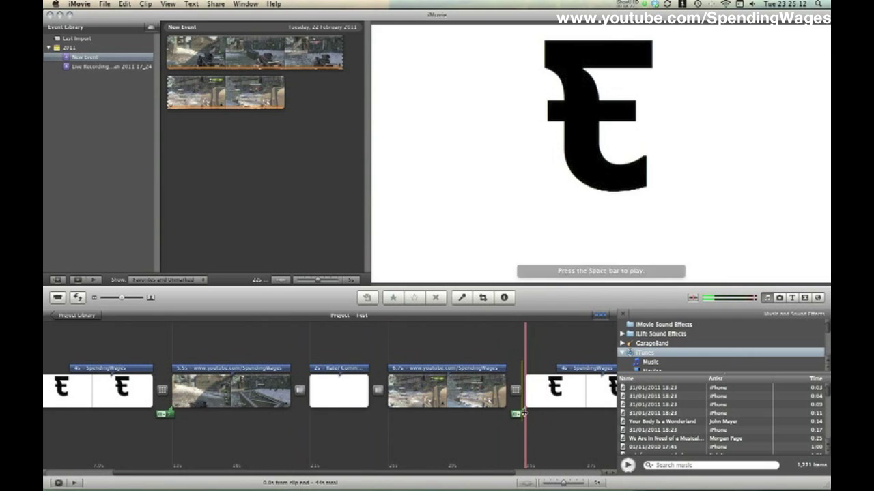
scroll(551, 423, "right", 3)
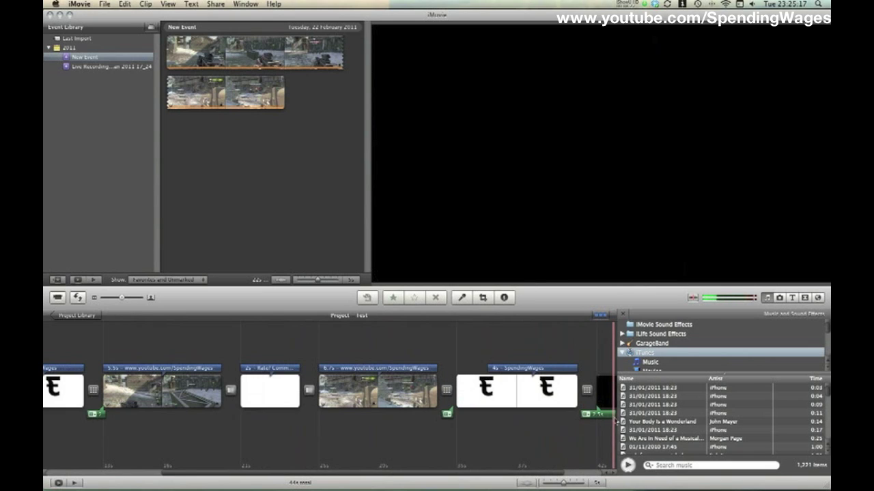
left_click(597, 414)
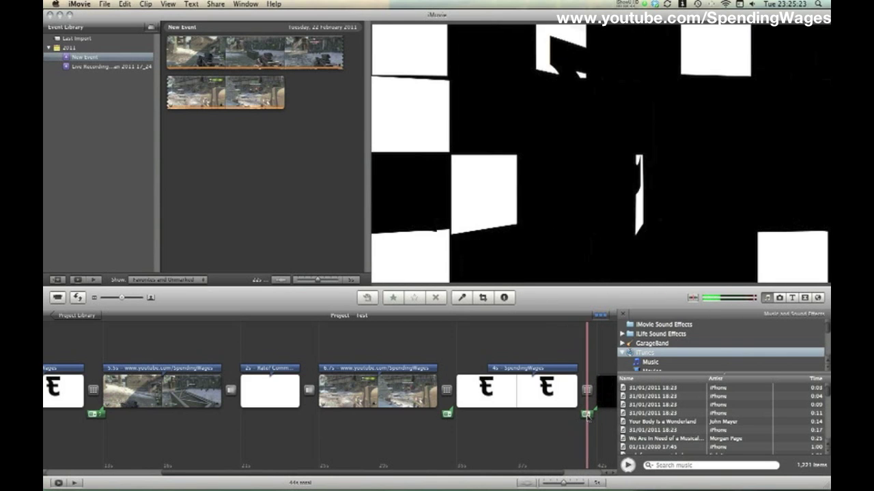
scroll(595, 414, "left", 5)
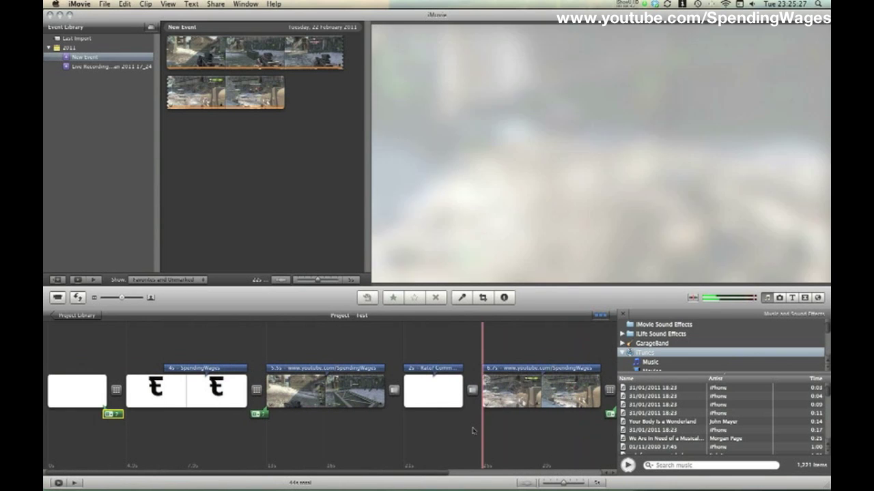
From iLife Sound Effects sorted by name, place Coin Drop under the opening SpendingWages title
left_click(660, 333)
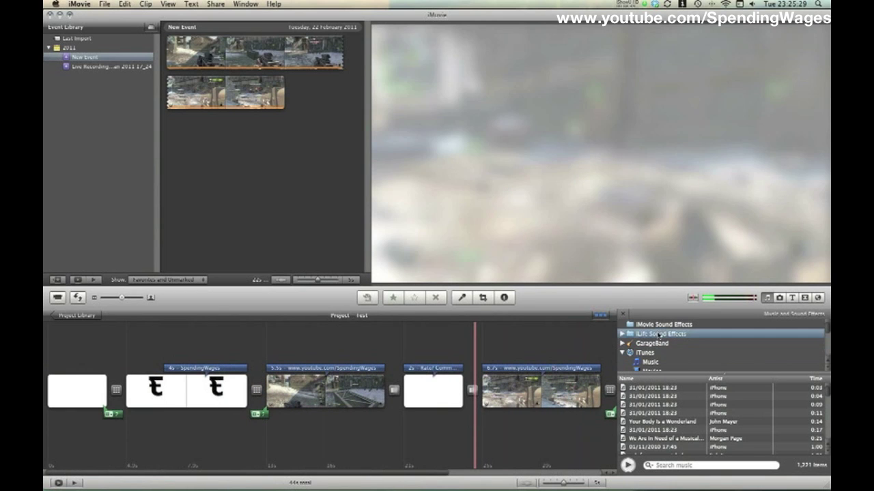
left_click(808, 380)
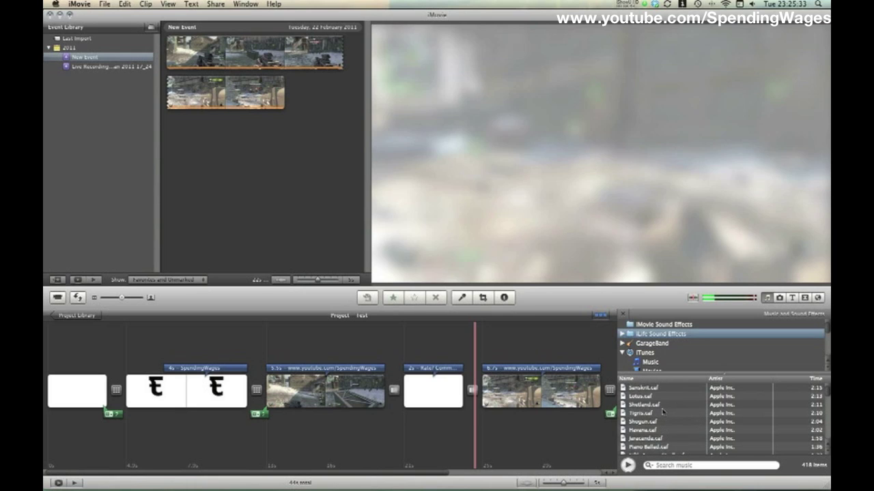
left_click(660, 379)
scroll(661, 390, "down", 5)
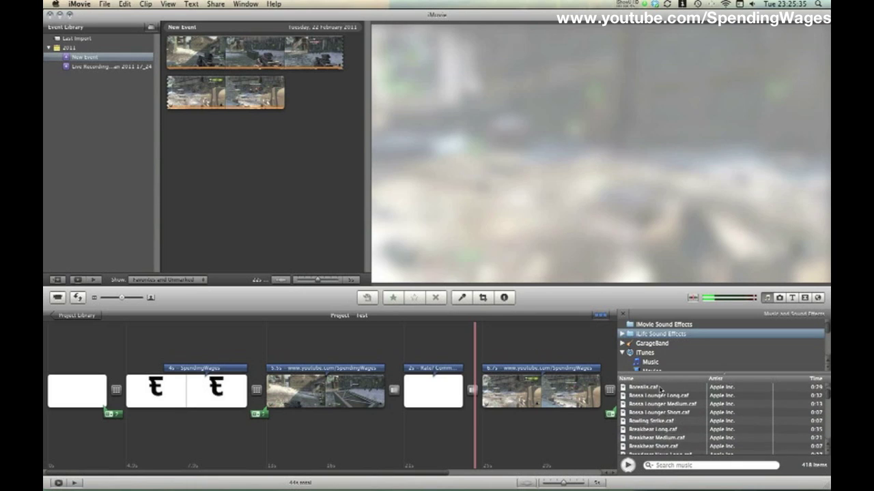
scroll(661, 390, "down", 10)
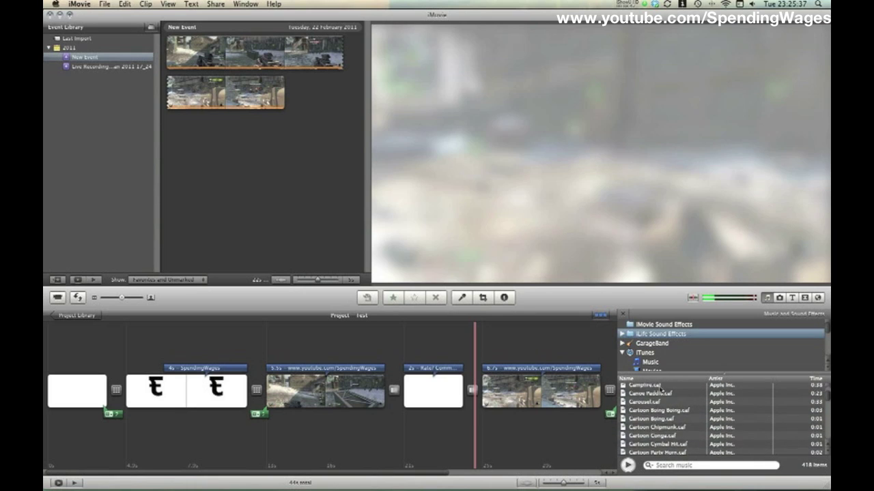
scroll(660, 390, "down", 10)
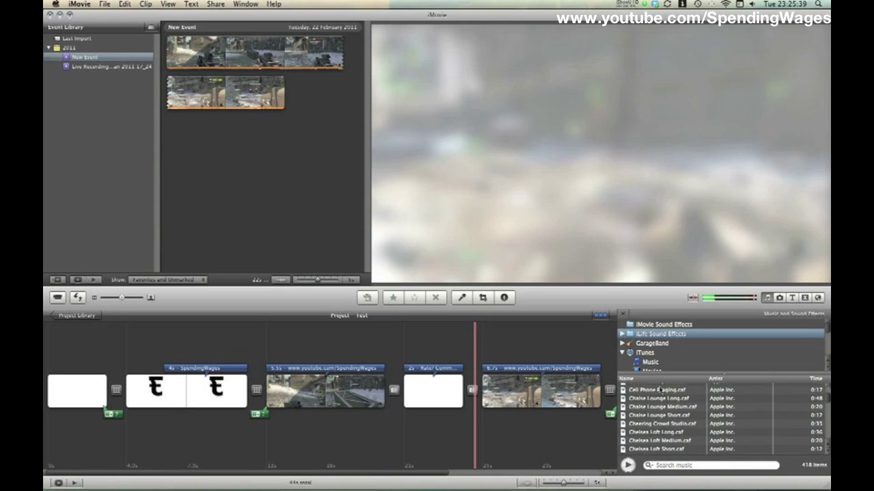
scroll(660, 391, "down", 5)
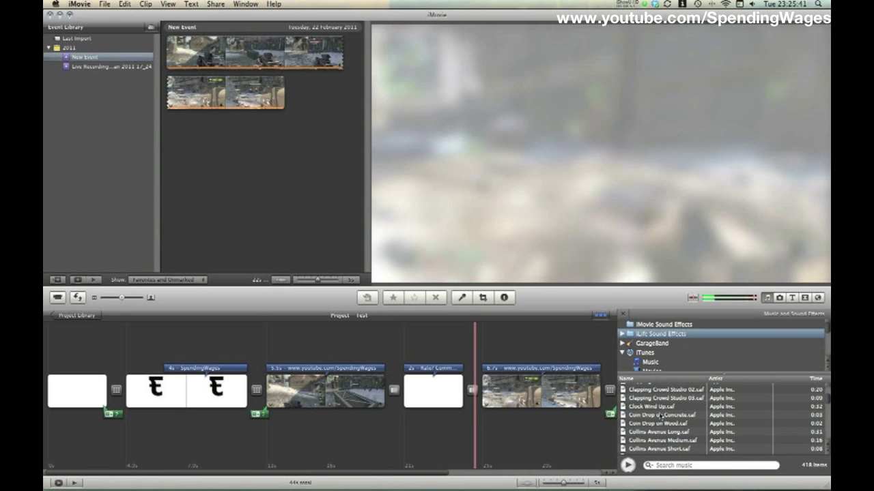
left_click_drag(662, 419, 181, 412)
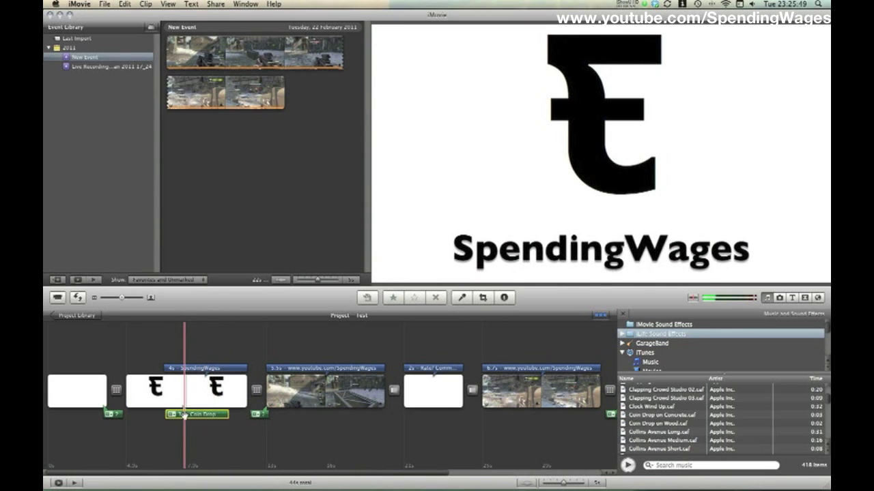
Shift the closing title's Coin Drop sound slightly earlier
scroll(184, 414, "right", 5)
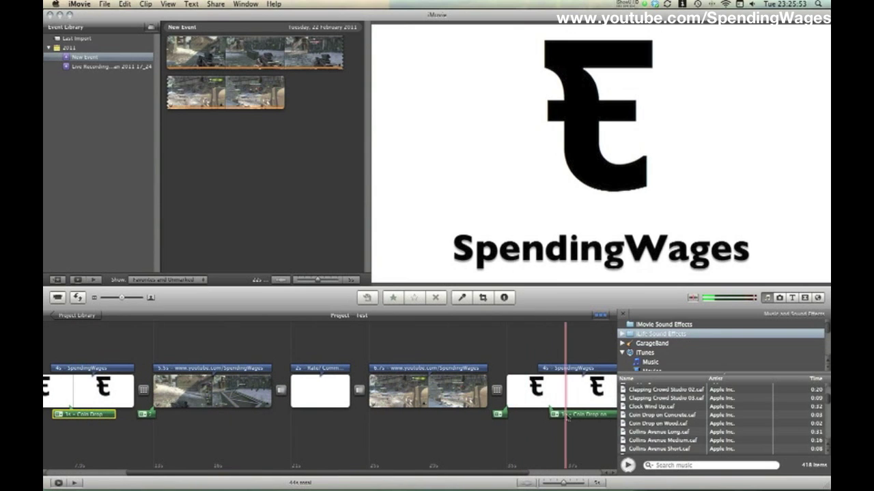
left_click_drag(571, 414, 560, 412)
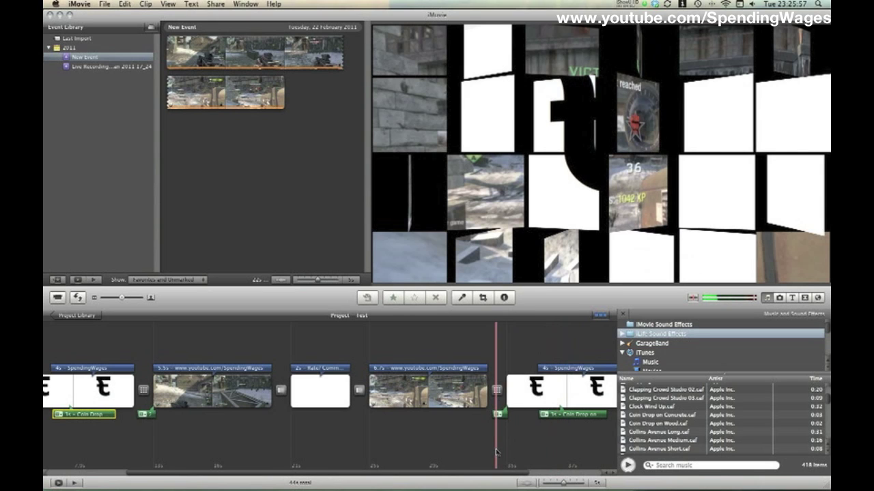
scroll(497, 452, "left", 5)
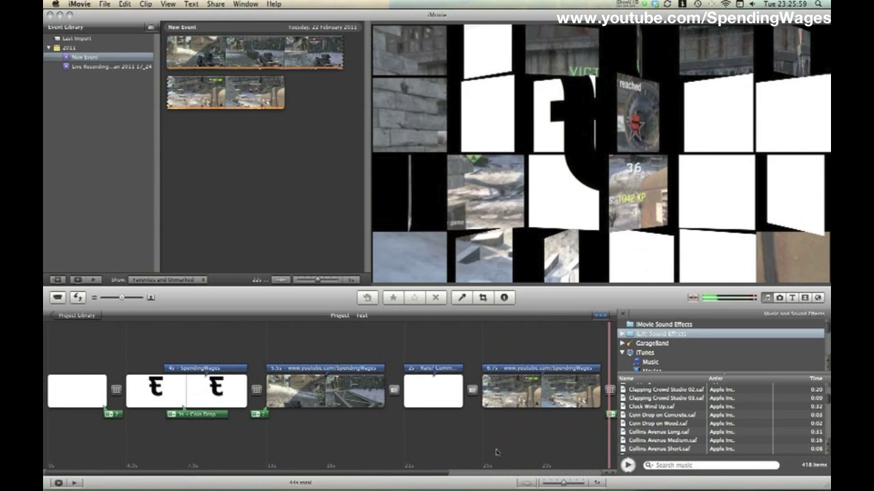
Enter voiceover mode with the Turtle Beach USB Headset as the recording source
left_click(461, 299)
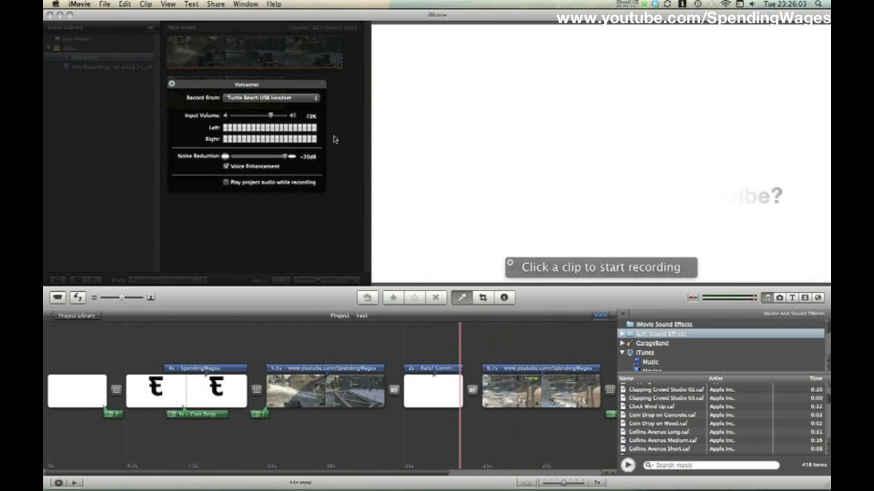
left_click(311, 101)
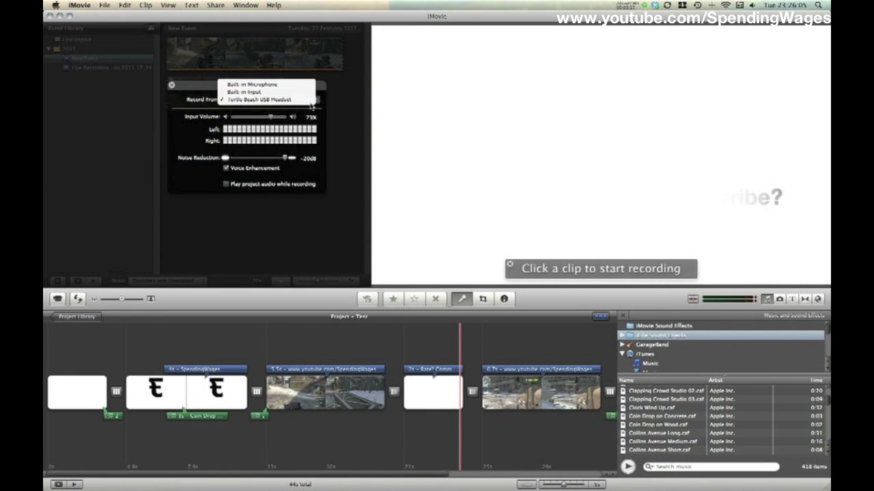
left_click(297, 101)
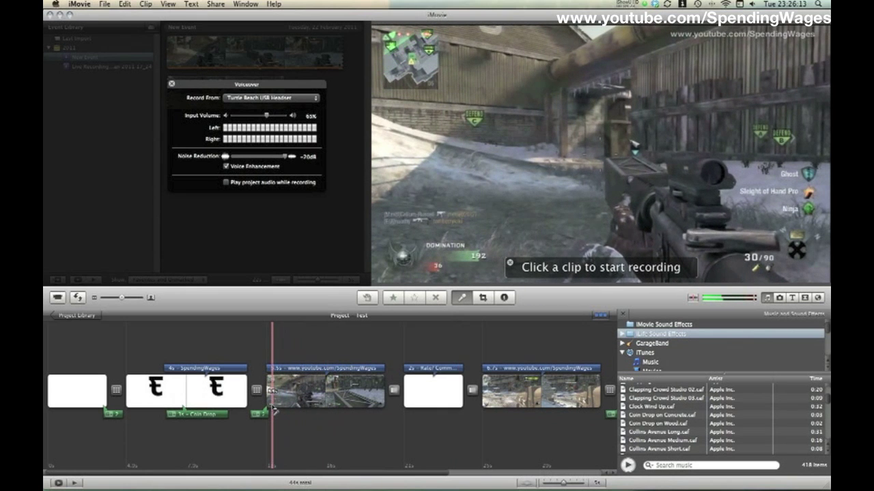
Record 1.9s and 1.7s voiceovers over the two gameplay clips, then exit voiceover mode
left_click(273, 408)
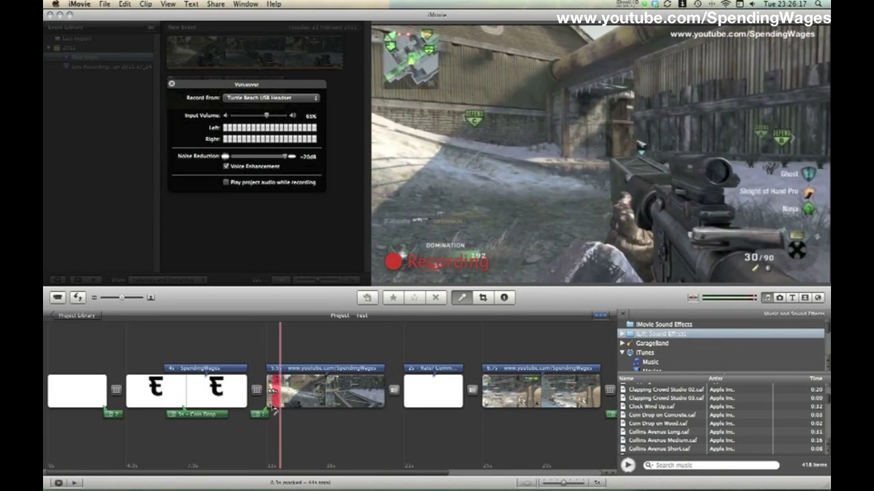
left_click(275, 409)
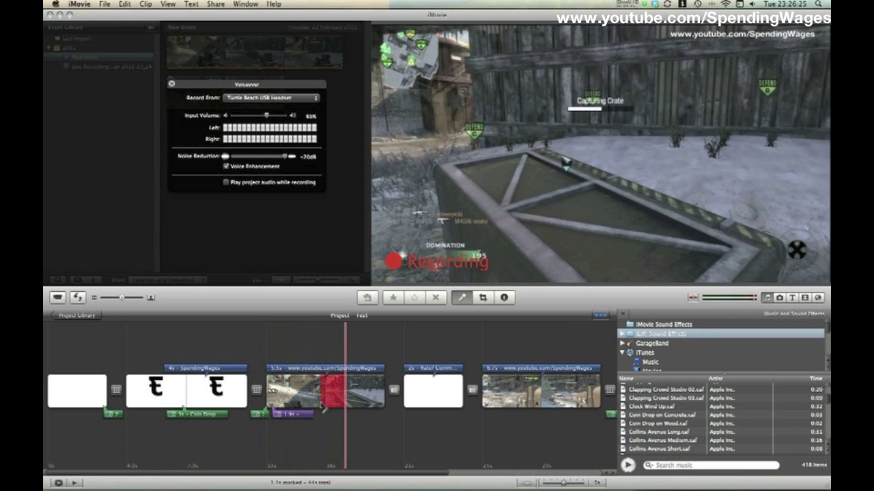
left_click(323, 408)
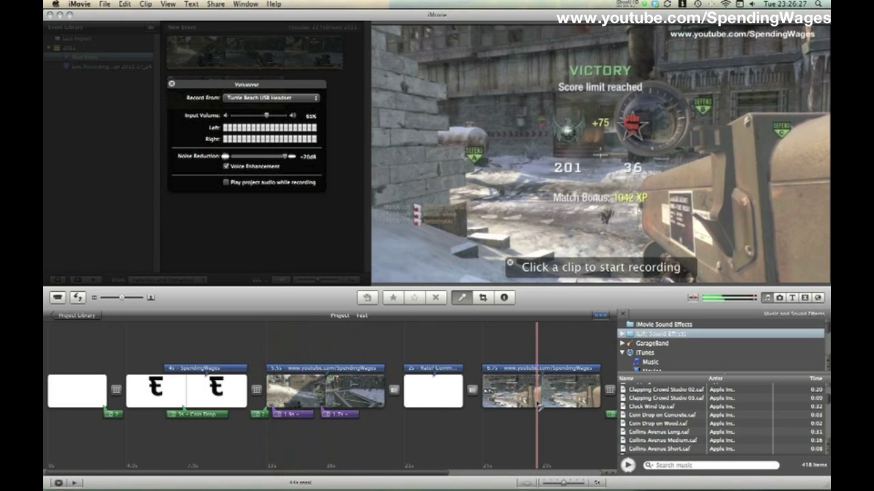
left_click(539, 405)
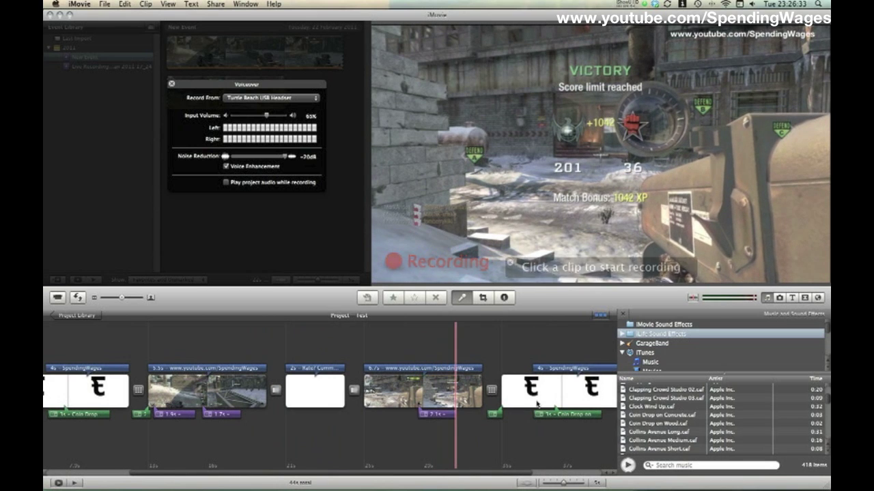
left_click(461, 298)
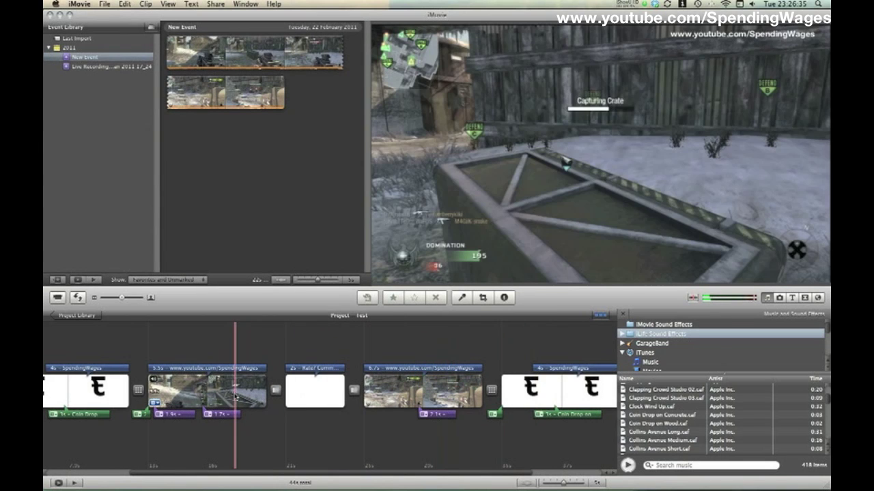
left_click(213, 395)
Lower the first gameplay clip's volume to 39% in Audio Adjustments
left_click(155, 403)
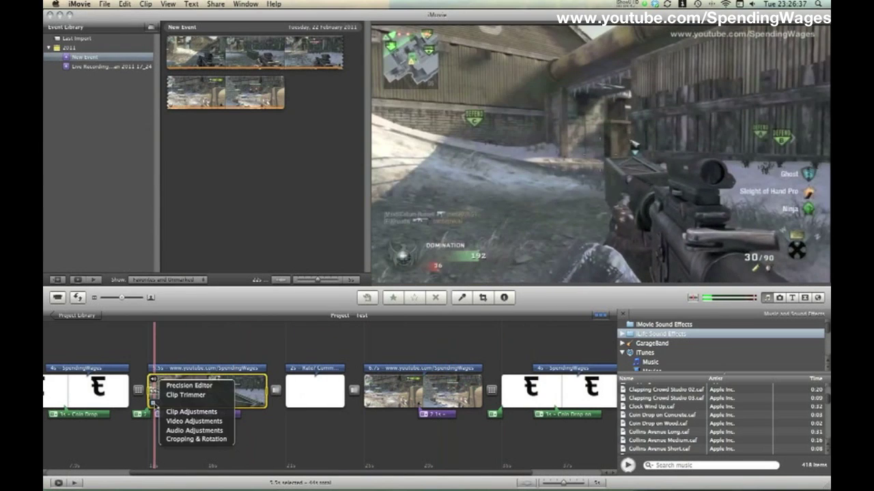
left_click(205, 430)
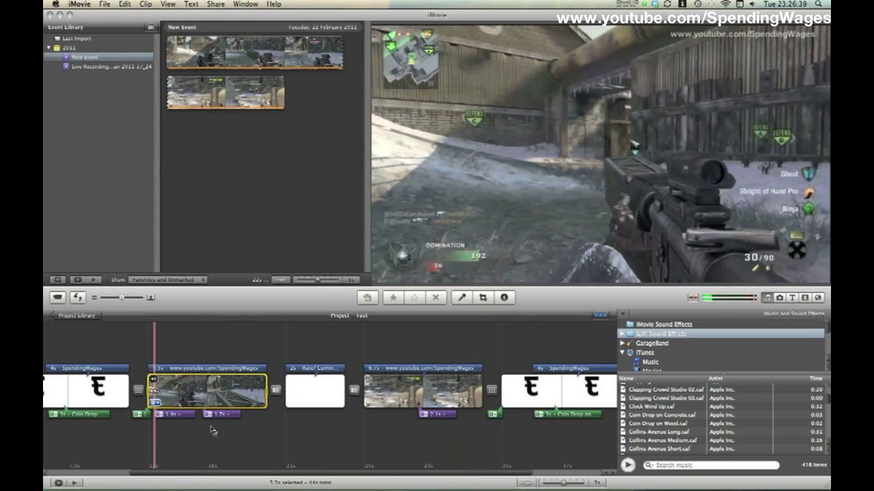
left_click_drag(294, 115, 254, 115)
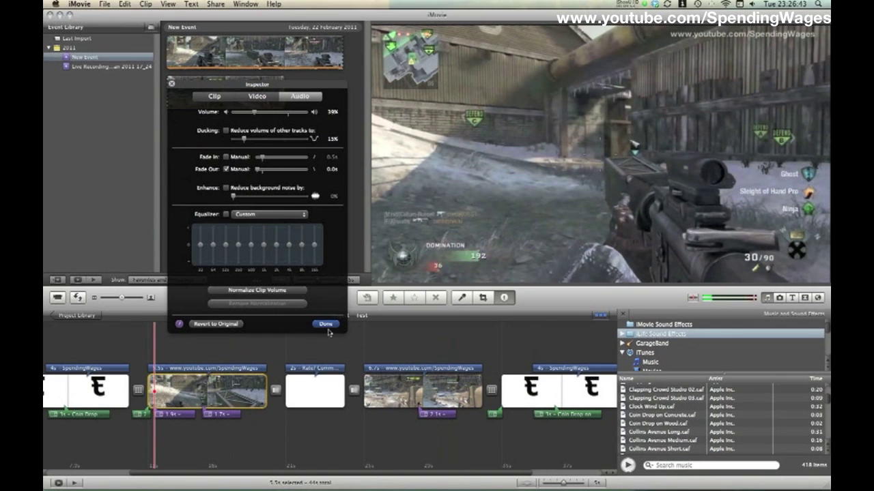
left_click(325, 325)
Deselect the clip and hide the Music and Sound Effects browser
left_click(338, 428)
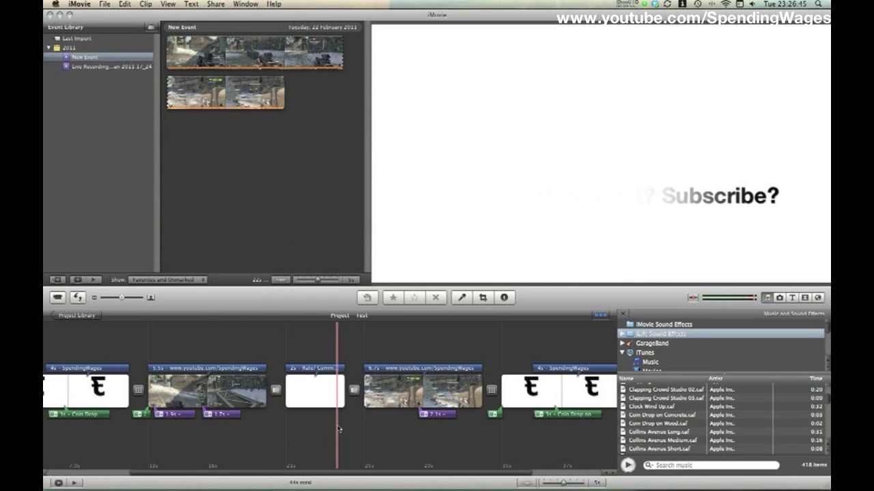
scroll(337, 428, "left", 4)
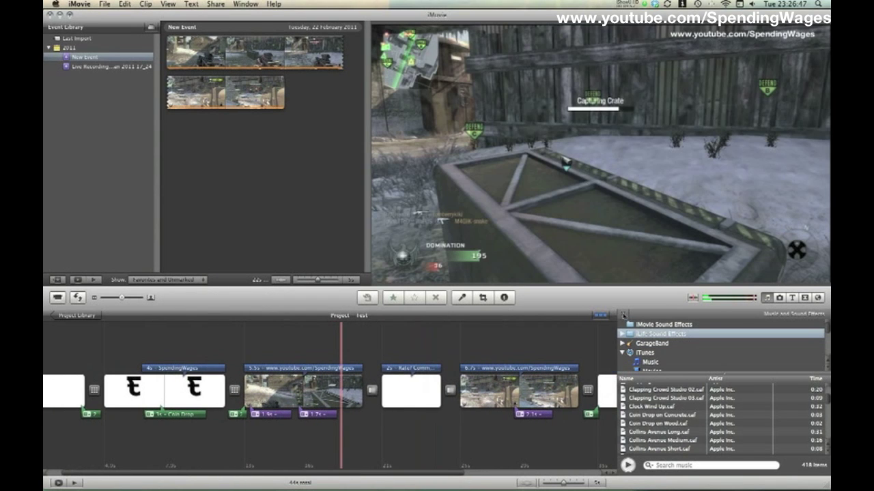
key("super+1")
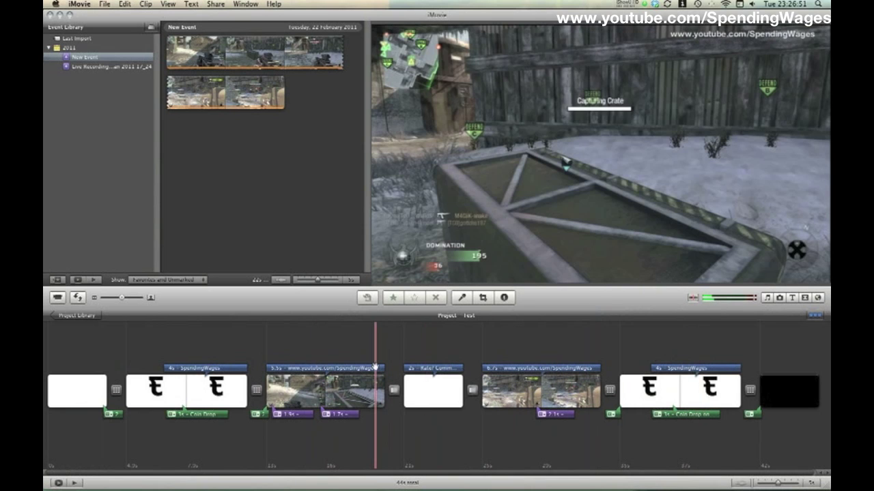
Start sharing to YouTube, enter the account password, and make the movie public
left_click(214, 5)
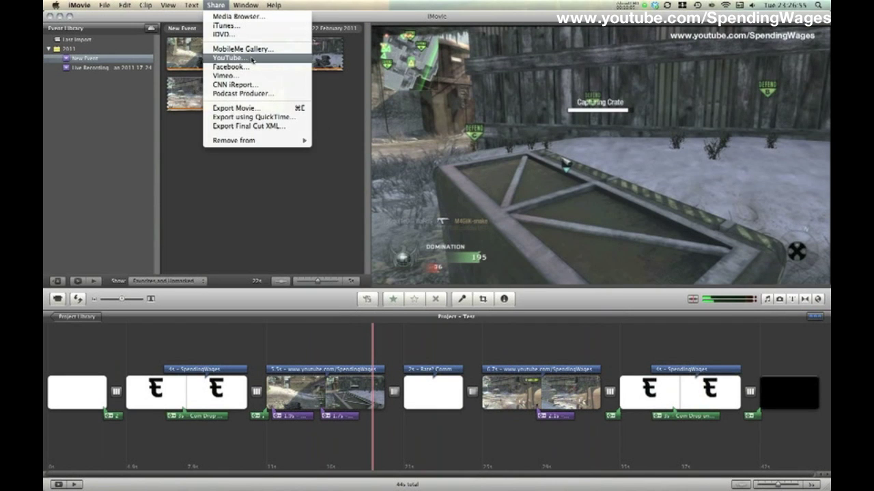
left_click(229, 58)
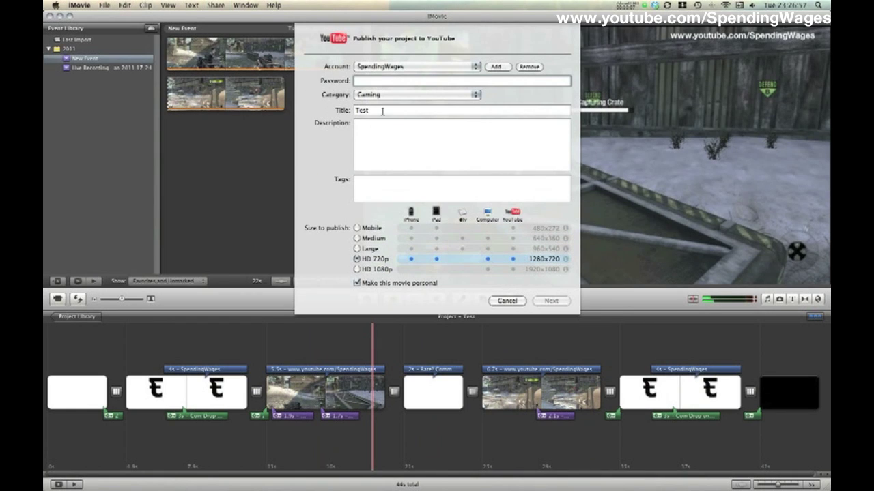
type("s")
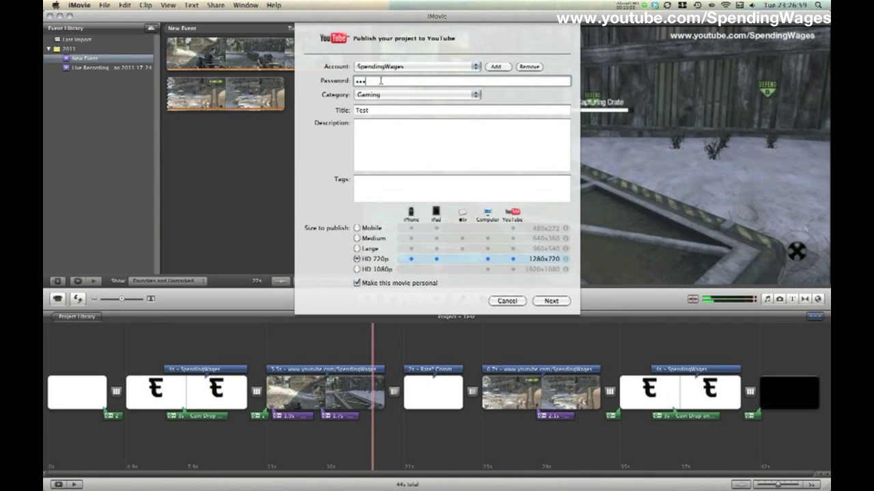
type("••••")
left_click(355, 286)
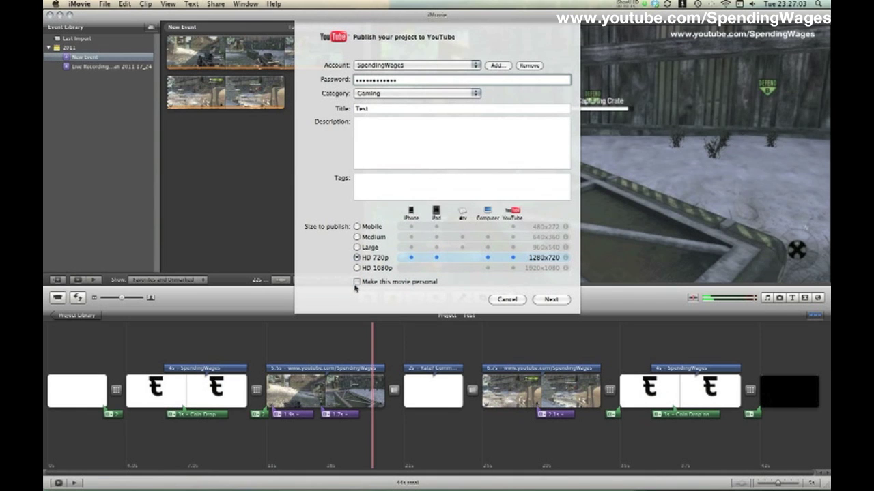
Accept the terms, publish Test to YouTube, and dismiss the upload-complete message
left_click(550, 299)
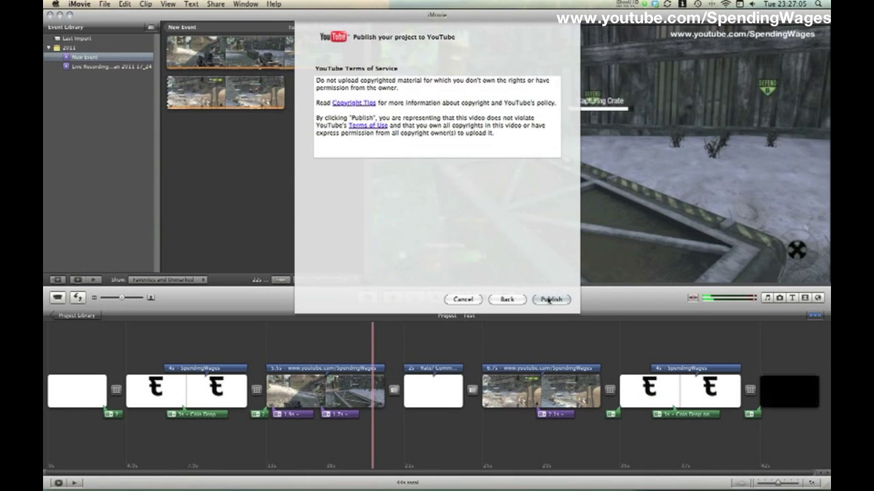
left_click(550, 300)
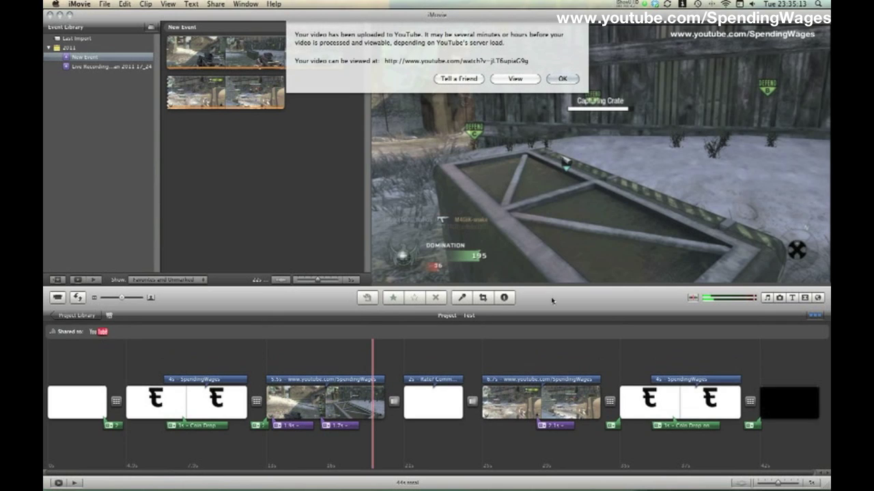
left_click(561, 80)
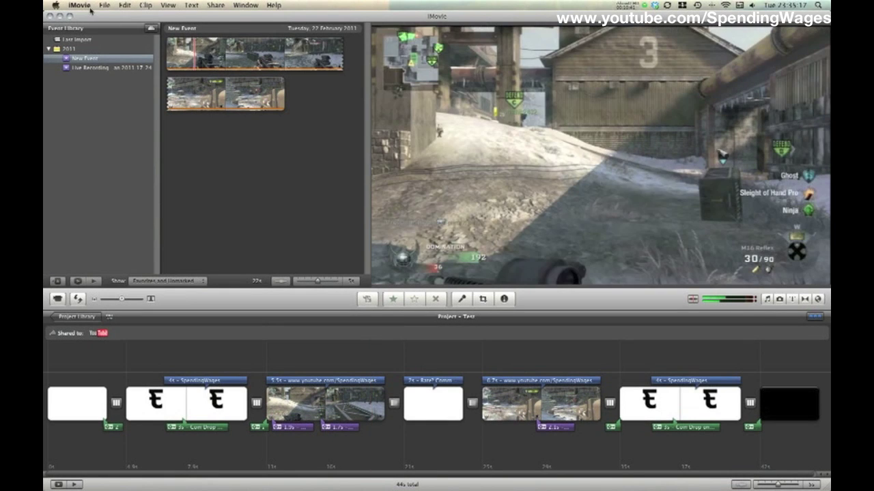
left_click(79, 5)
Quit iMovie, open YouTube in Firefox, and sign in with the saved account
left_click(120, 110)
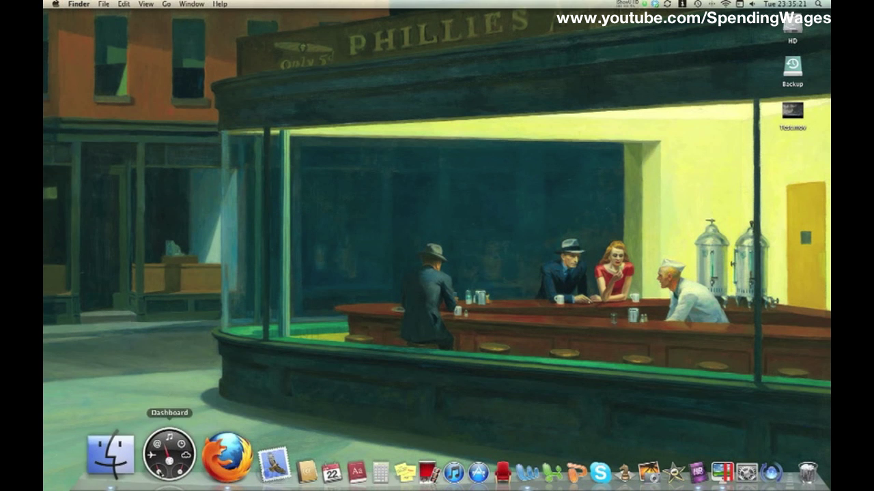
left_click(188, 461)
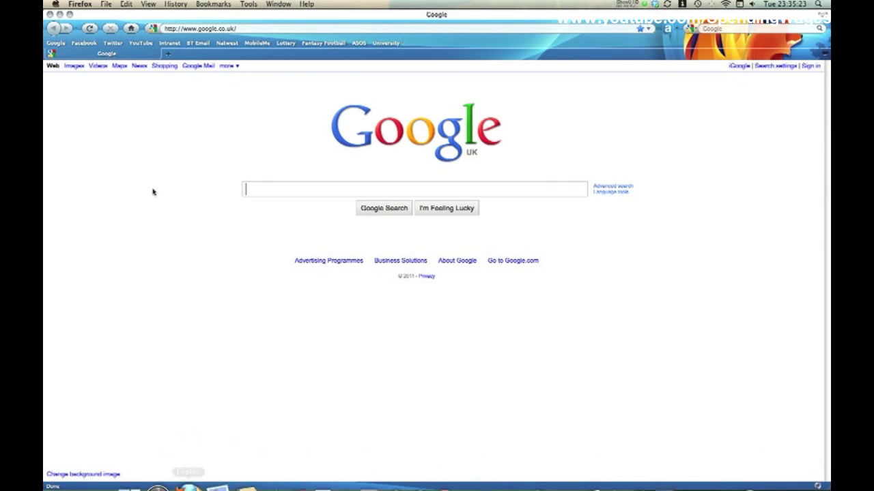
left_click(140, 45)
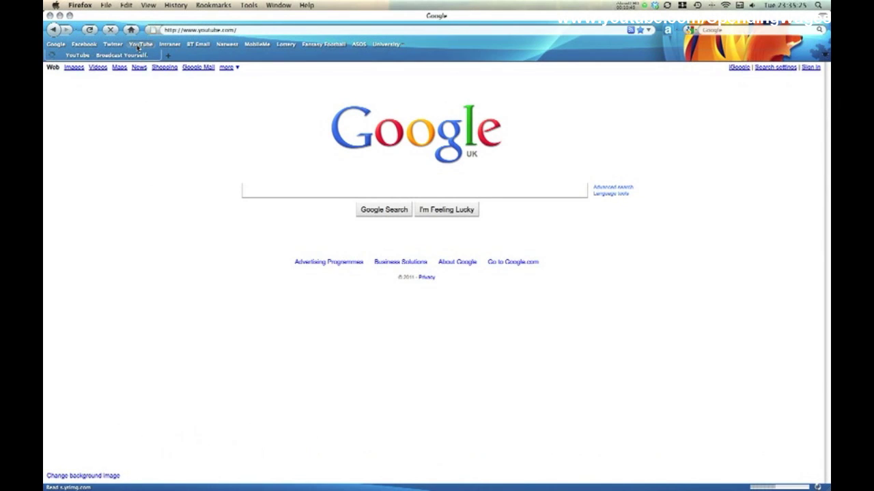
left_click(642, 77)
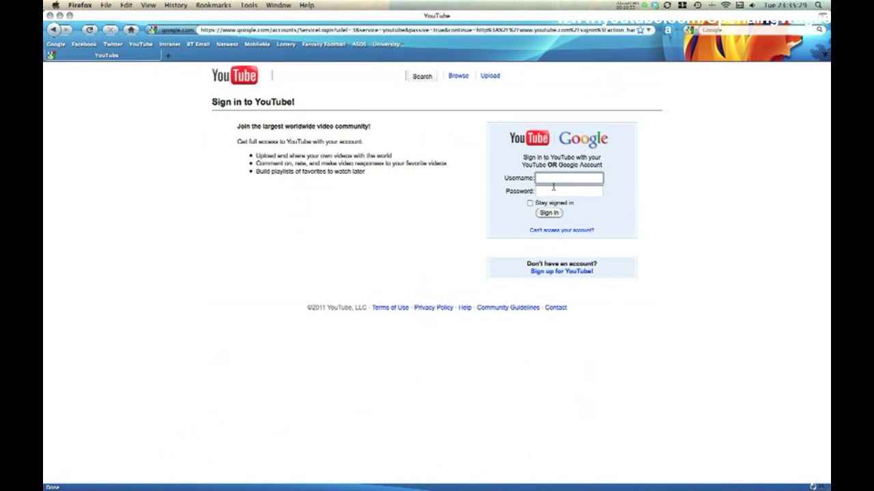
left_click(554, 179)
left_click(554, 191)
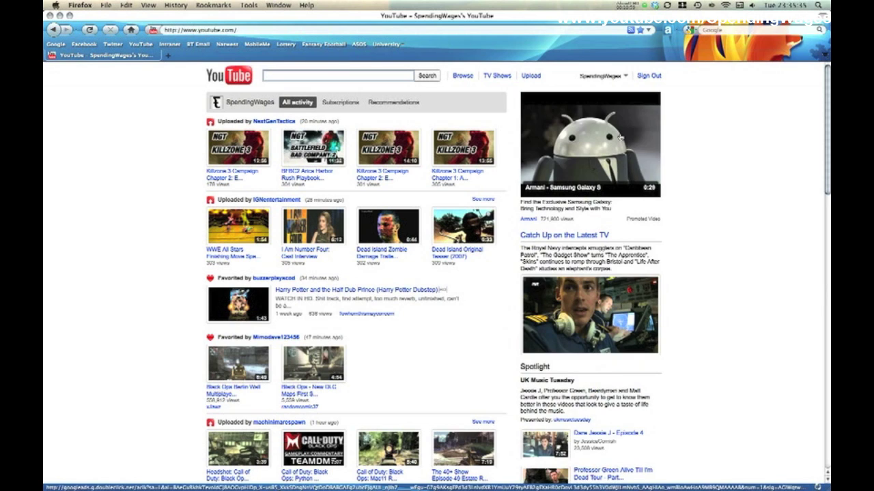
Check the processing Test upload from My Videos, then open its edit page
left_click(613, 81)
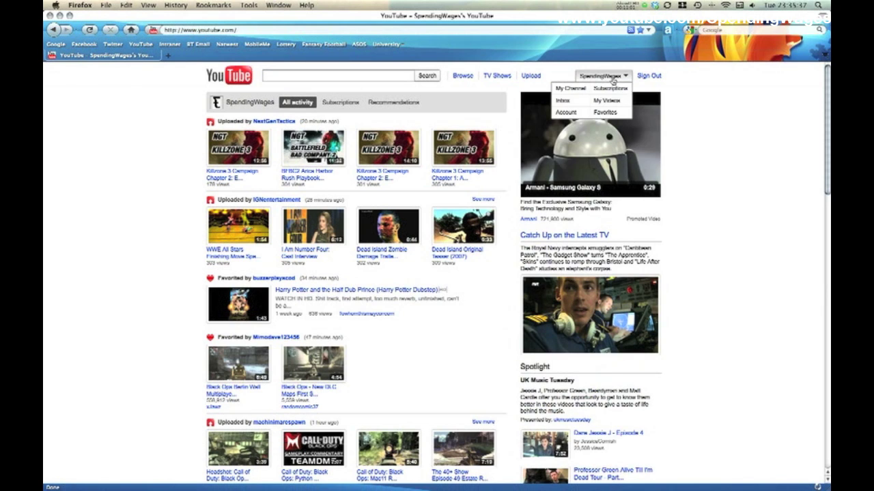
left_click(610, 103)
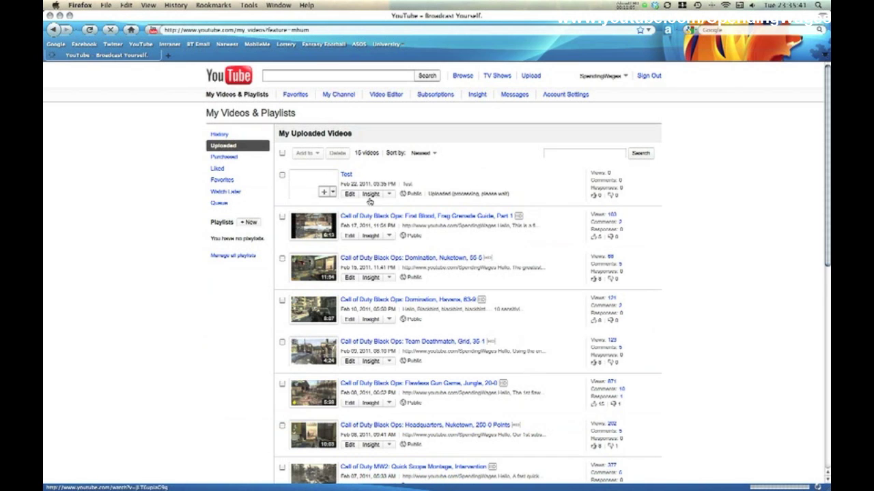
left_click(346, 175)
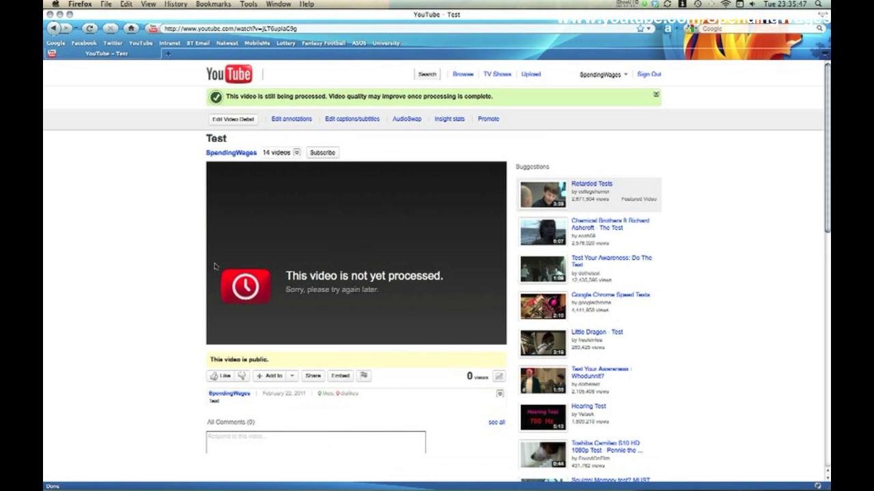
key("super+r")
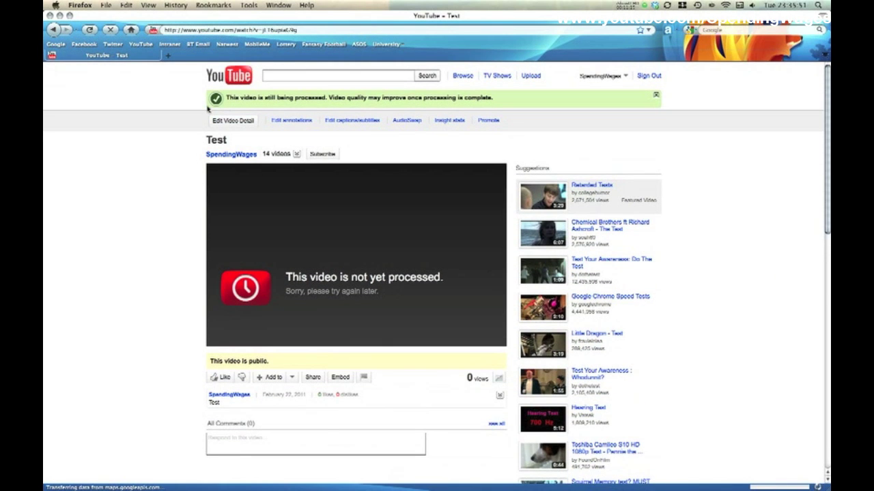
scroll(208, 110, "down", 5)
key("super+[")
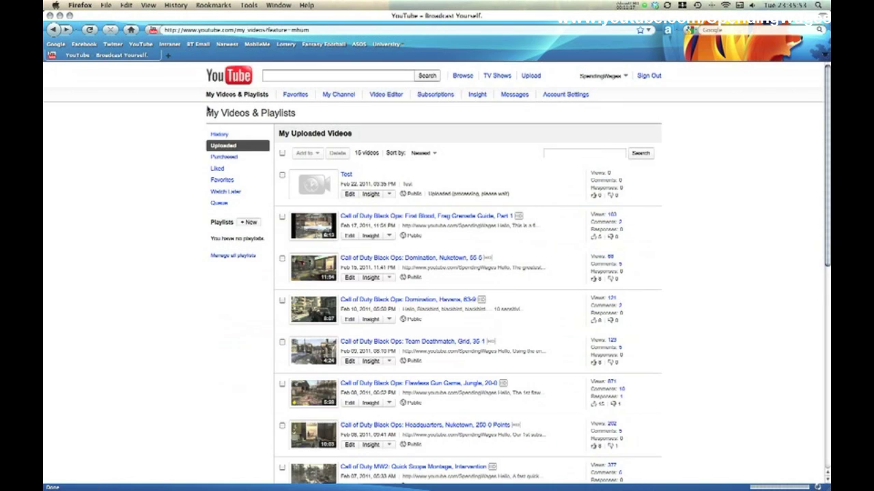
left_click(347, 193)
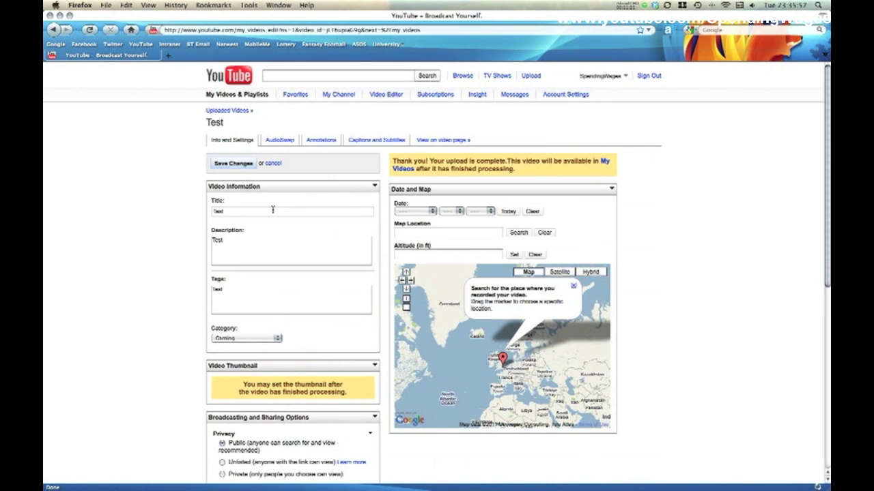
Review the Test video's title, description, tags and settings, then go to My Channel
left_click(273, 210)
left_click(247, 255)
left_click(247, 292)
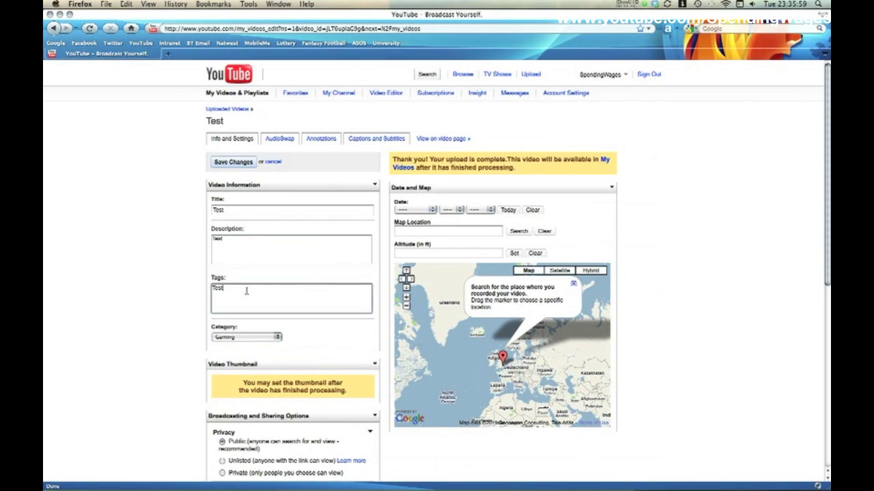
scroll(232, 288, "down", 2)
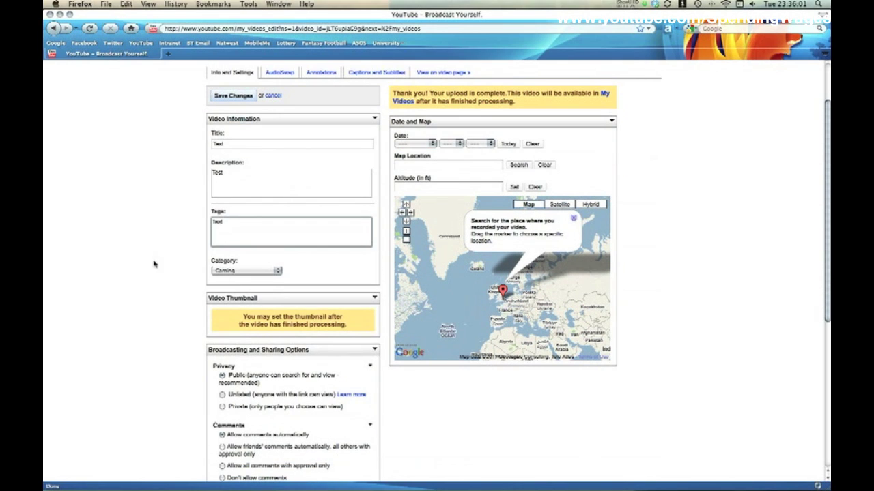
scroll(147, 261, "down", 6)
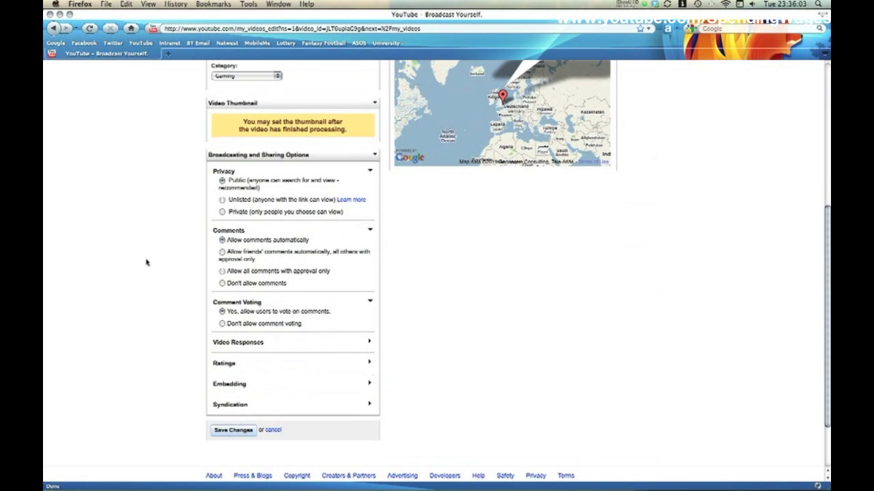
scroll(146, 262, "up", 8)
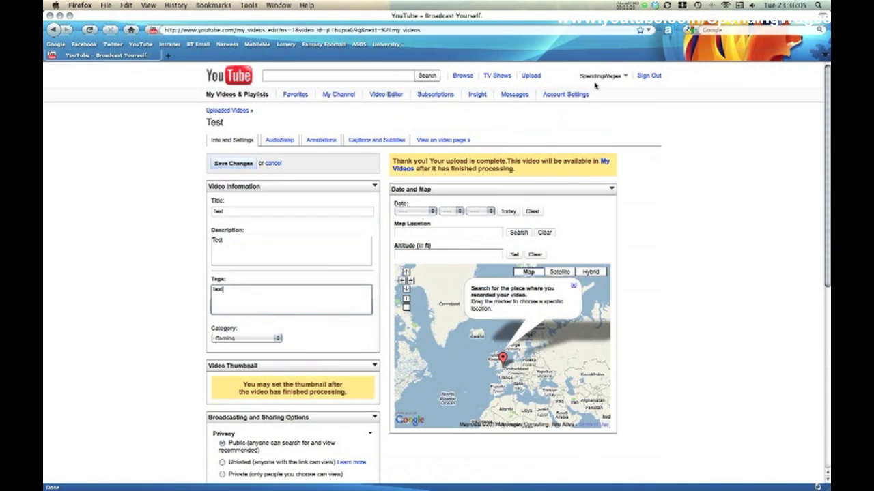
left_click(600, 76)
left_click(571, 89)
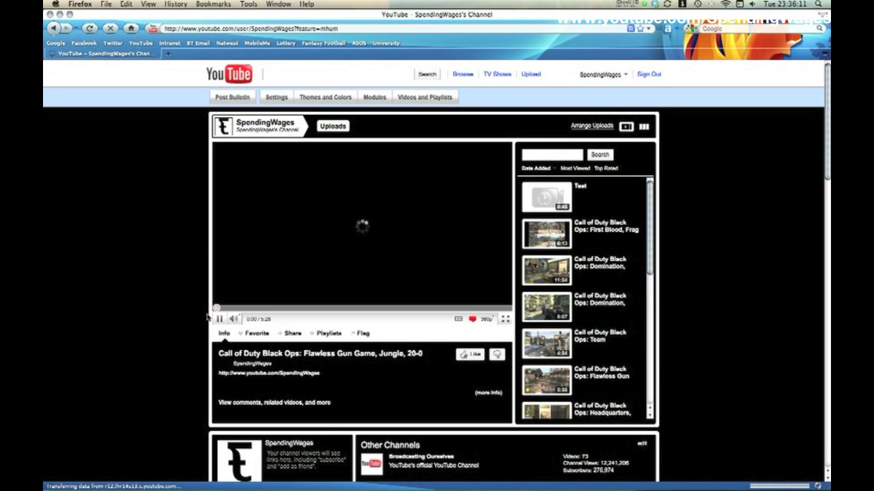
Play the Test video from the channel and check its available playback qualities
left_click(555, 200)
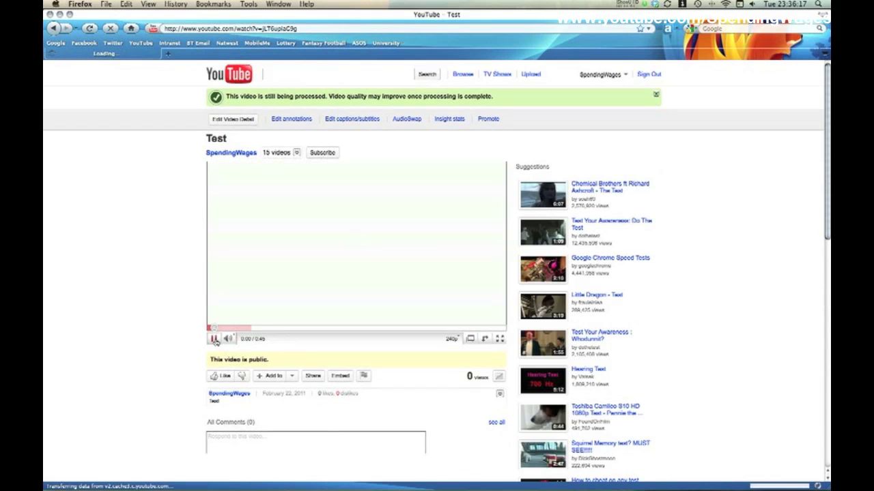
left_click(452, 337)
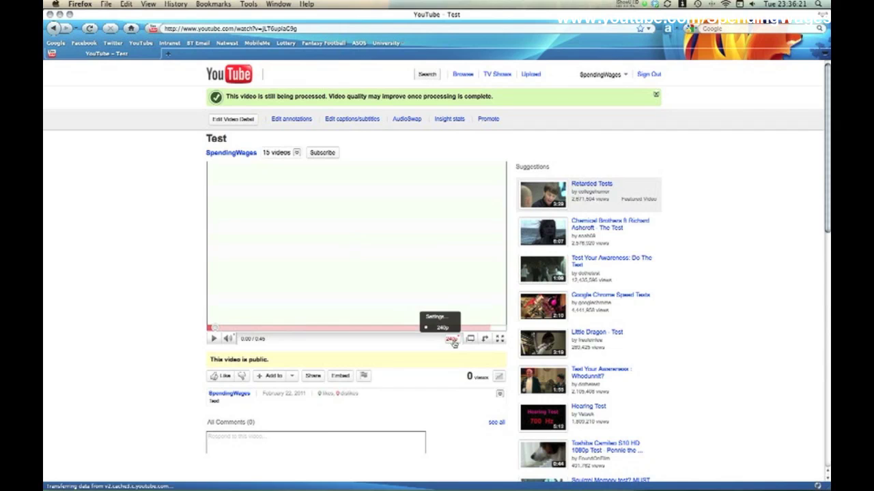
left_click(452, 339)
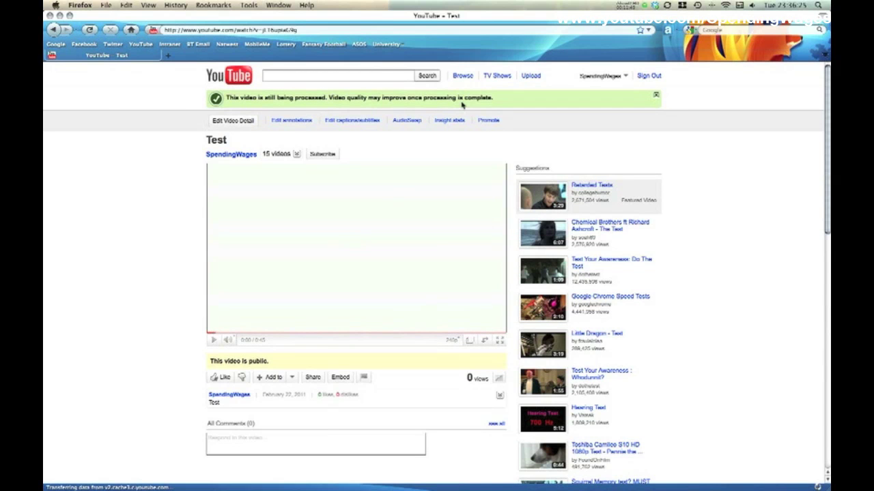
Return to the channel page, pause the featured video, and scroll through the uploads
left_click(594, 78)
left_click(577, 90)
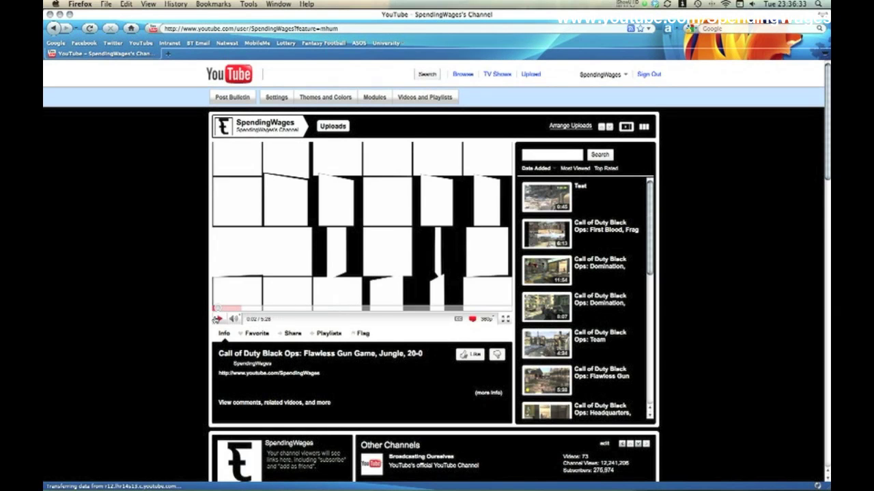
left_click(217, 319)
scroll(719, 209, "down", 5)
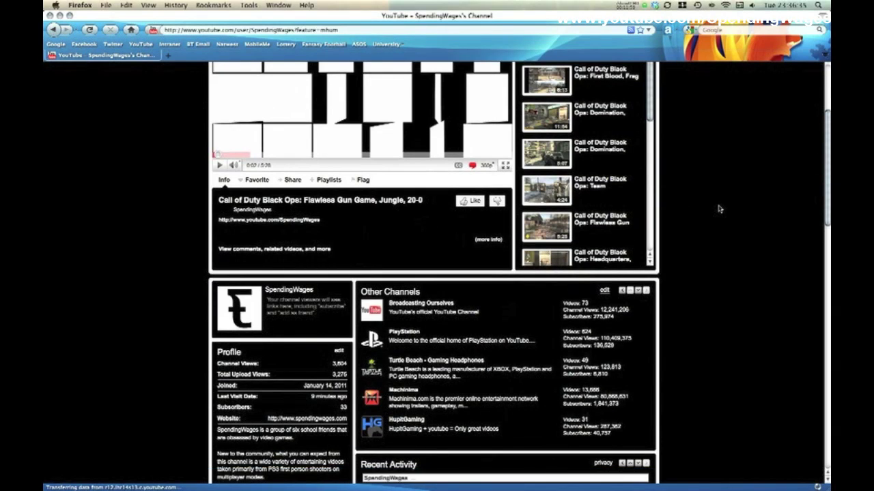
scroll(719, 208, "up", 5)
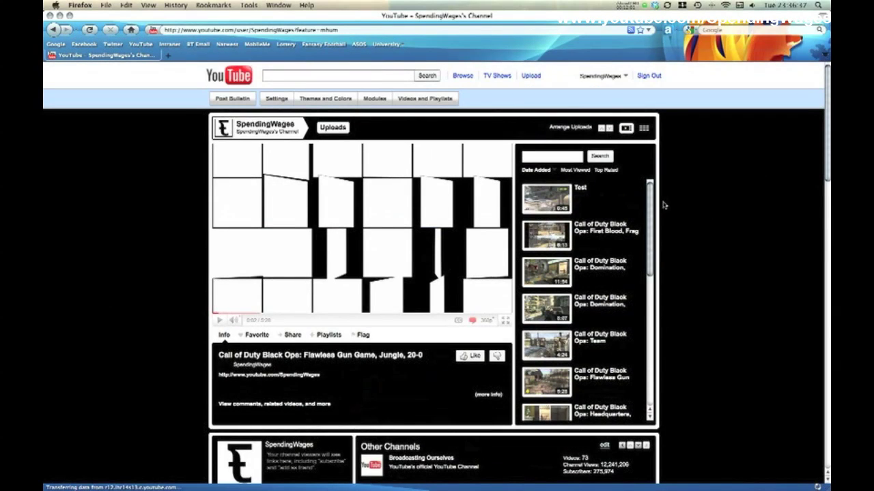
scroll(649, 203, "down", 5)
scroll(649, 202, "up", 5)
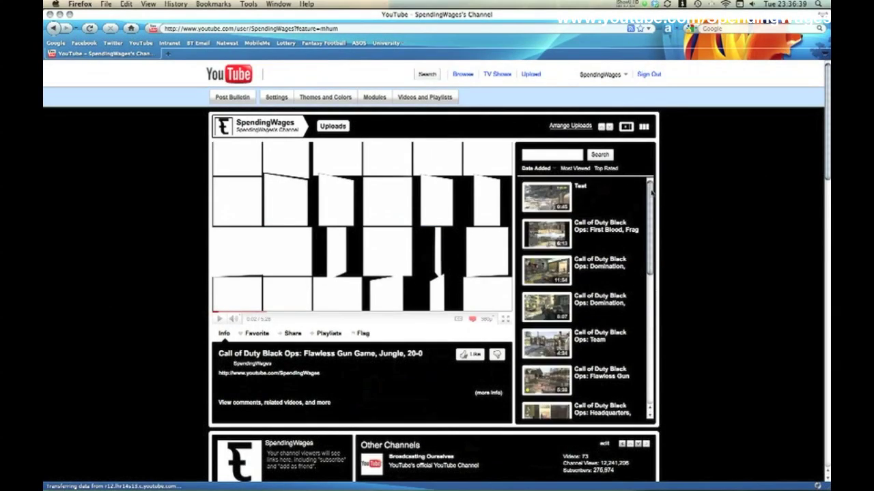